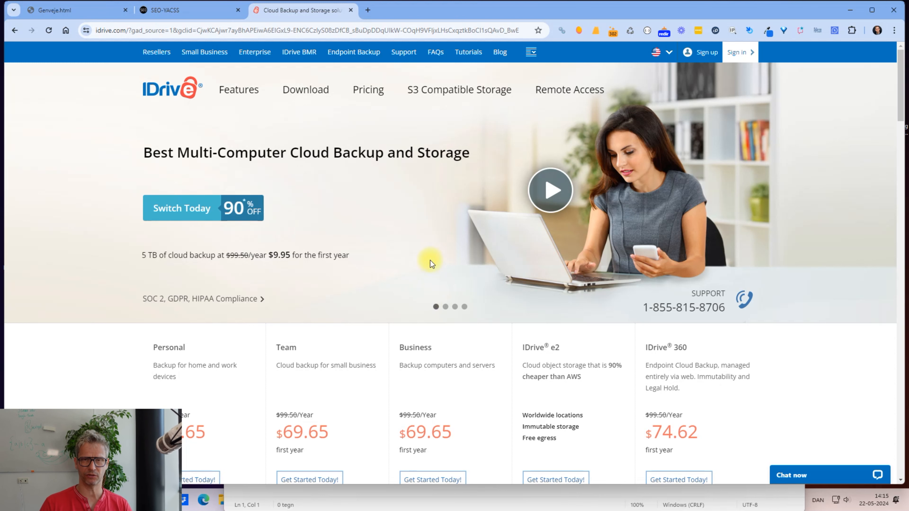
Step: Open IDrive's S3 compatible storage site and sign in to IDrive e2 with the prefilled account credentials
click(458, 92)
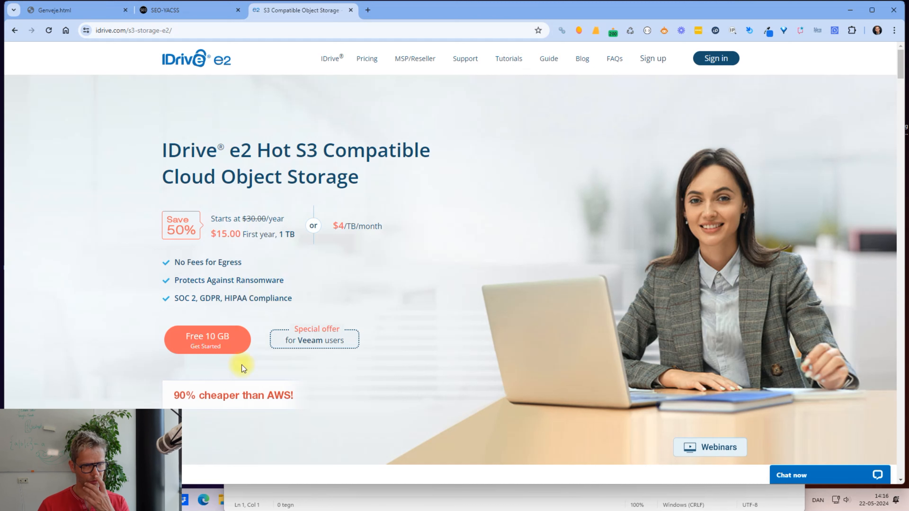
click(717, 59)
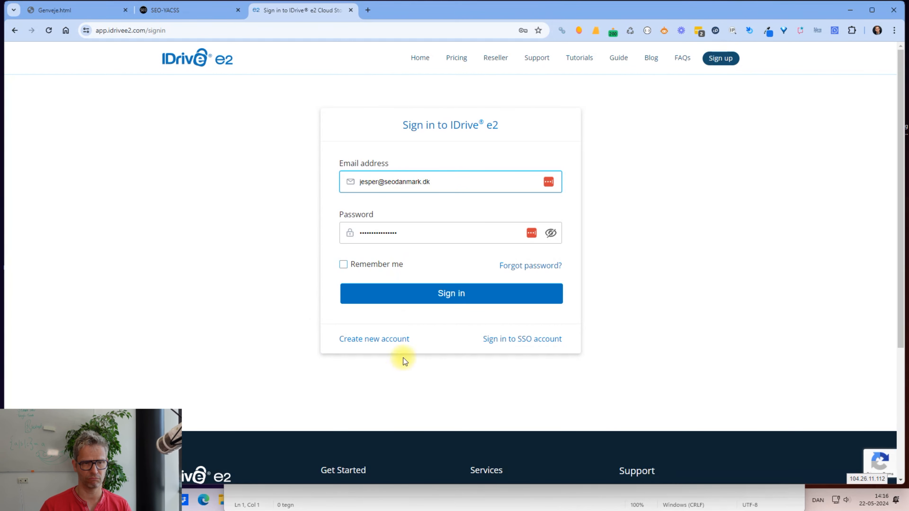
click(444, 293)
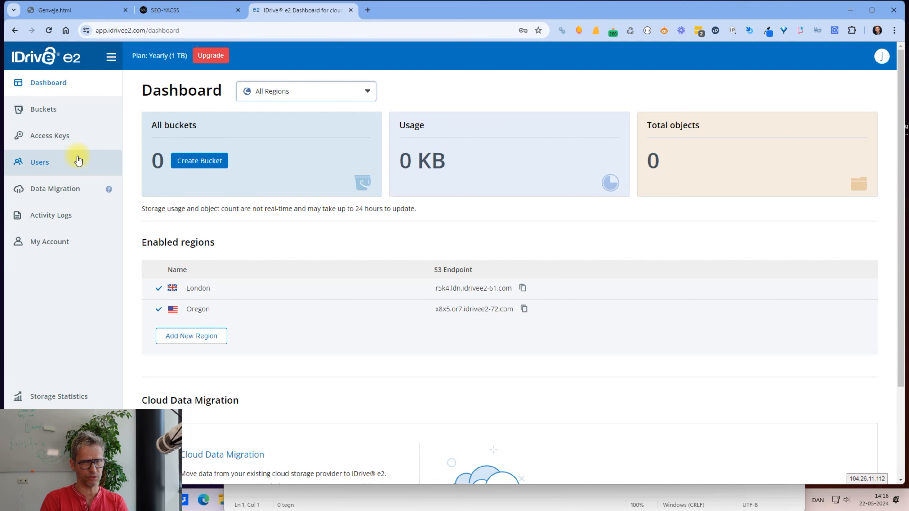
Step: Create an access key named Yacss London for the London region, keeping read and write permission on all buckets
click(52, 138)
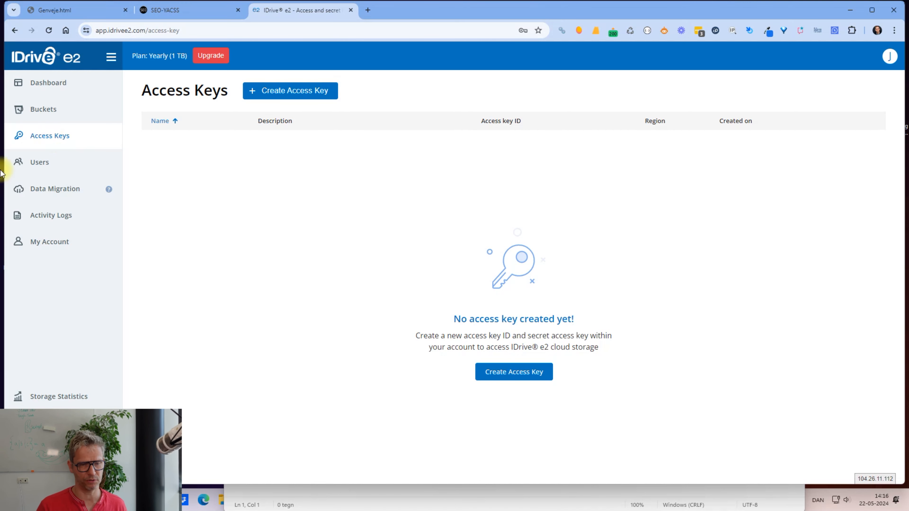
click(534, 378)
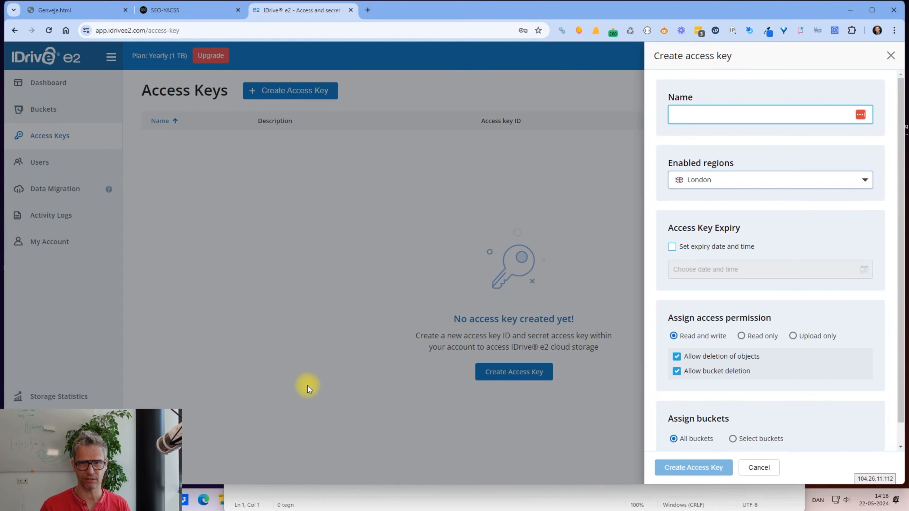
click(735, 180)
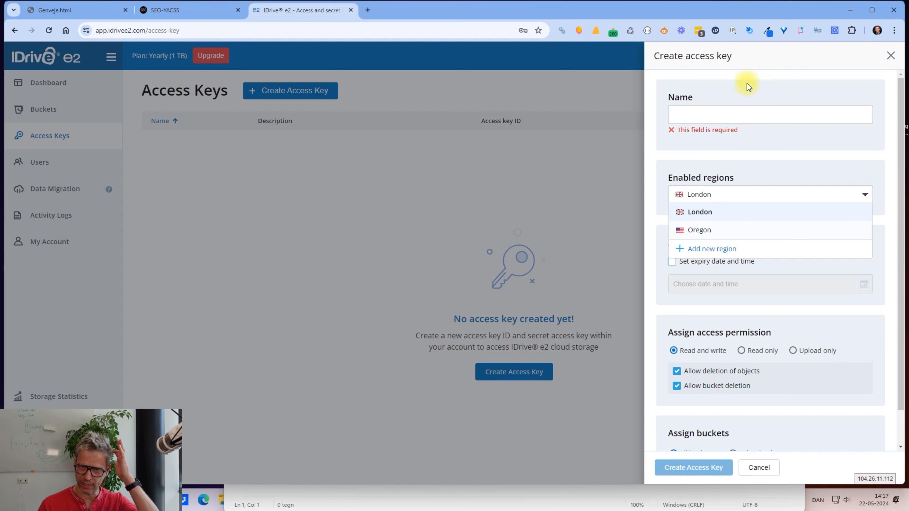
click(740, 113)
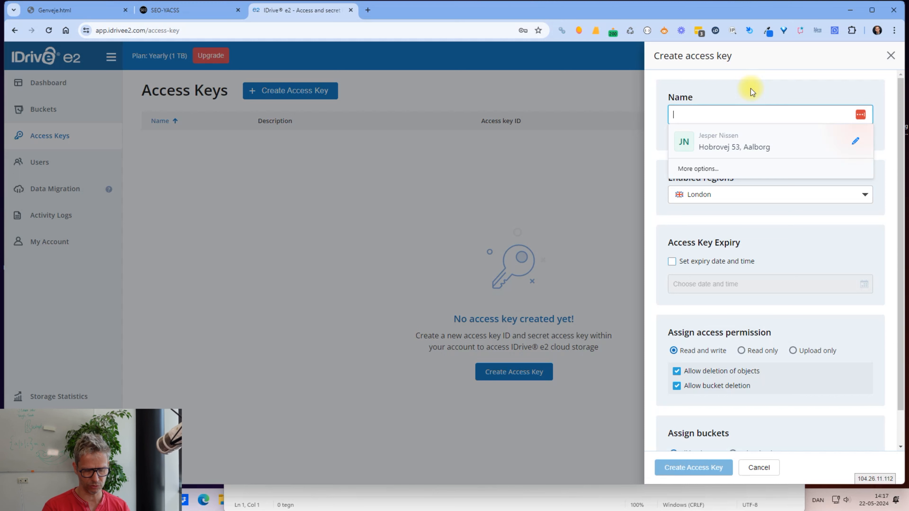
text(Yacss)
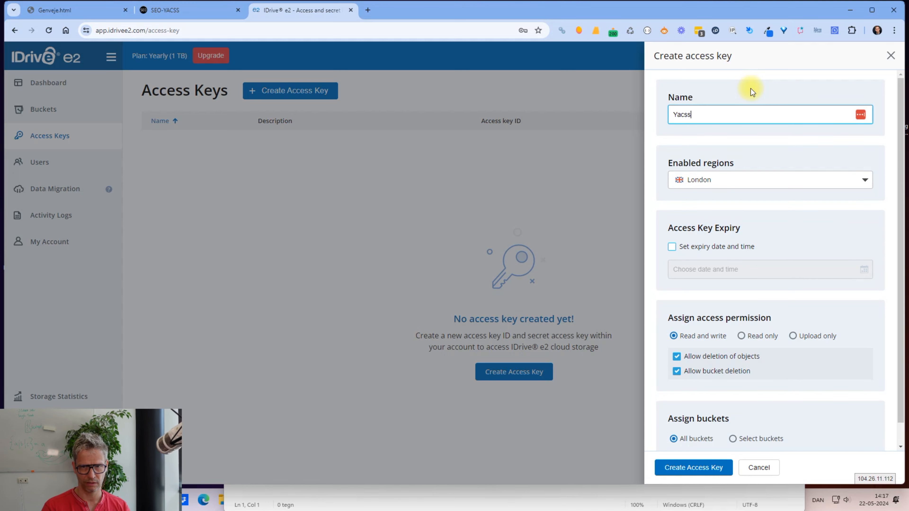
text( London)
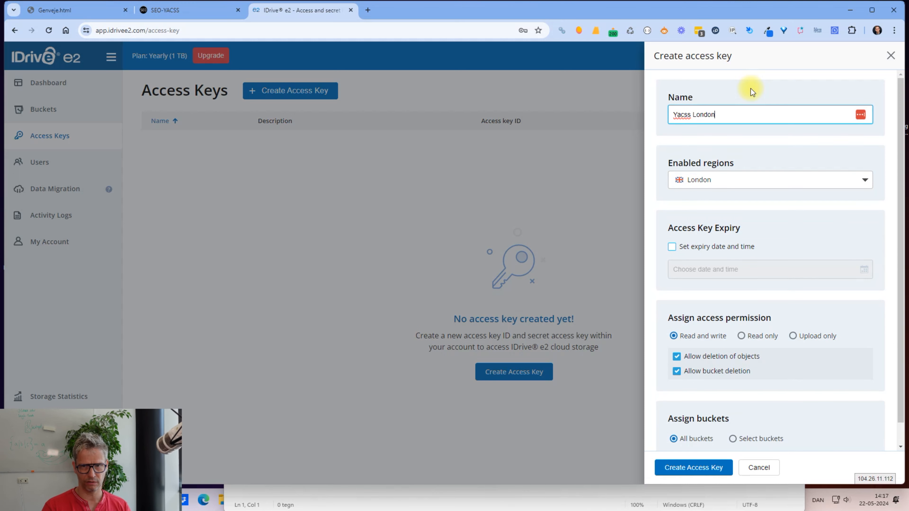
click(764, 101)
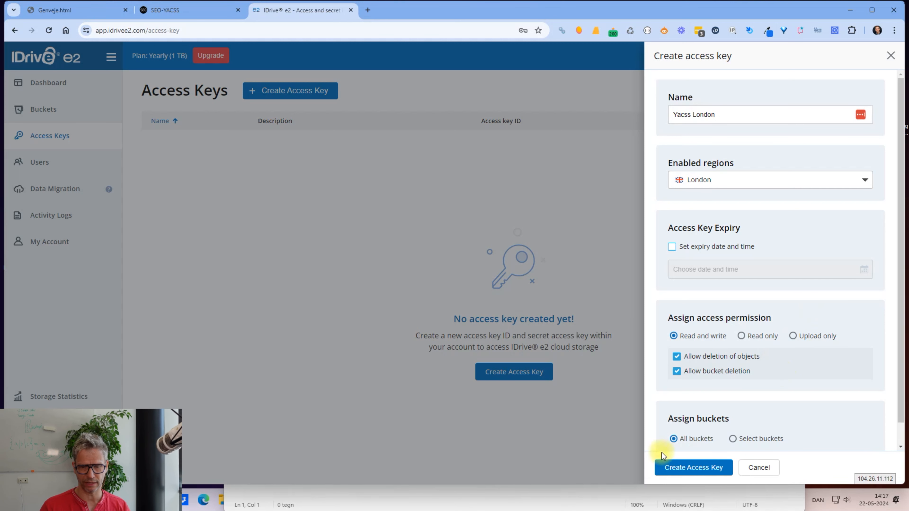
click(665, 467)
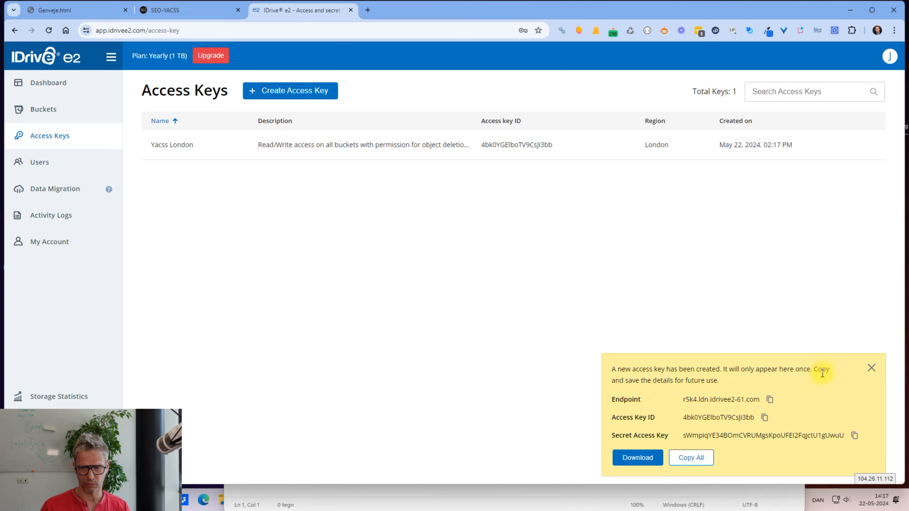
Step: Copy all details of the new access key, switch to Notepad and write the heading LONDON in the empty note
click(696, 460)
key(alt+Tab)
key(Tab)
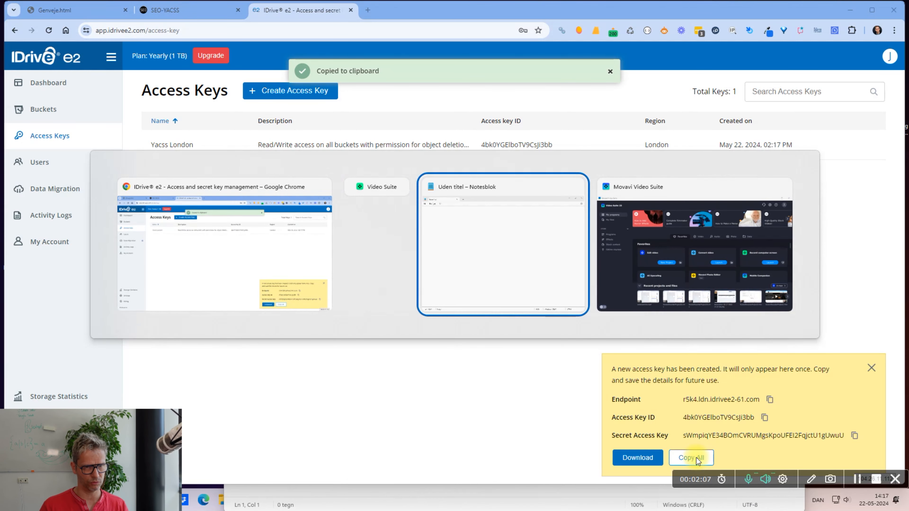
text(LONBDON:)
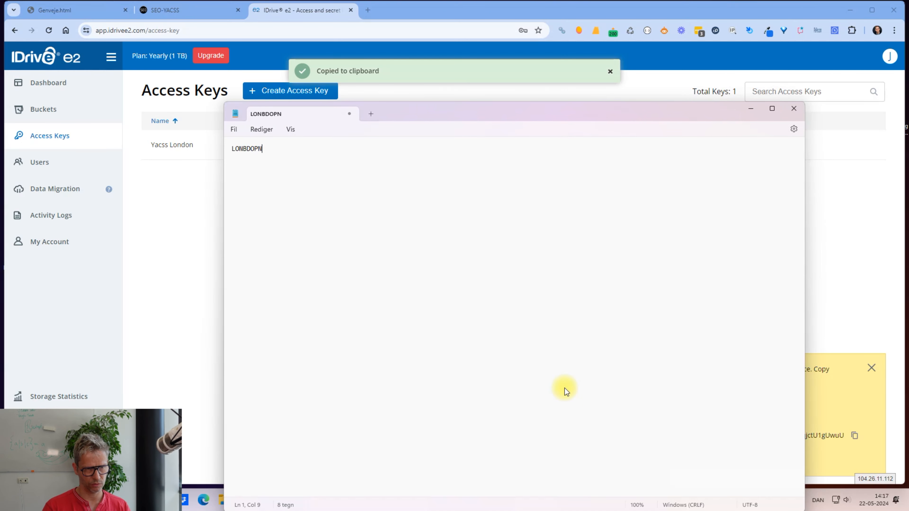
key(BackSpace)
key(BackSpace)
key(BackSpace)
key(BackSpace)
key(BackSpace)
text(DON)
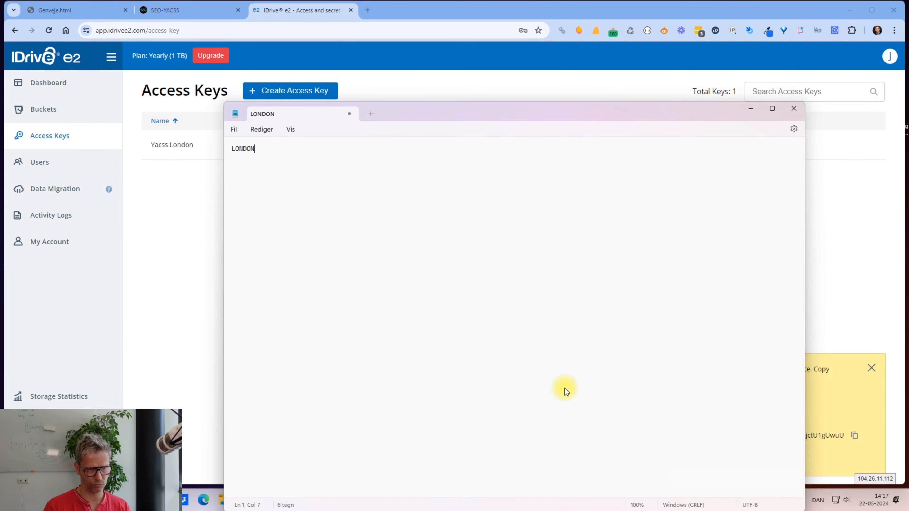
Step: Paste the endpoint, access key ID and secret access key below the LONDON heading, then dismiss the key notice in Chrome
key(Return)
key(Return)
key(ctrl+v)
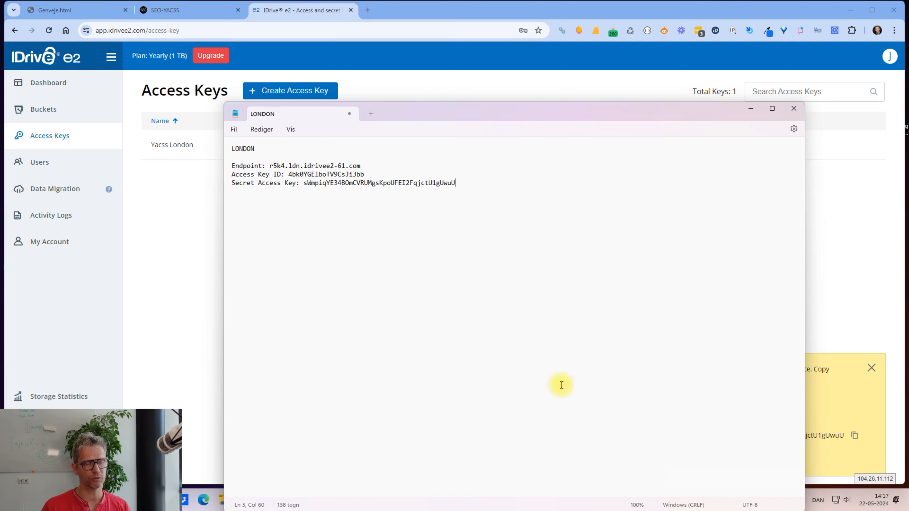
key(Return)
key(Return)
key(Return)
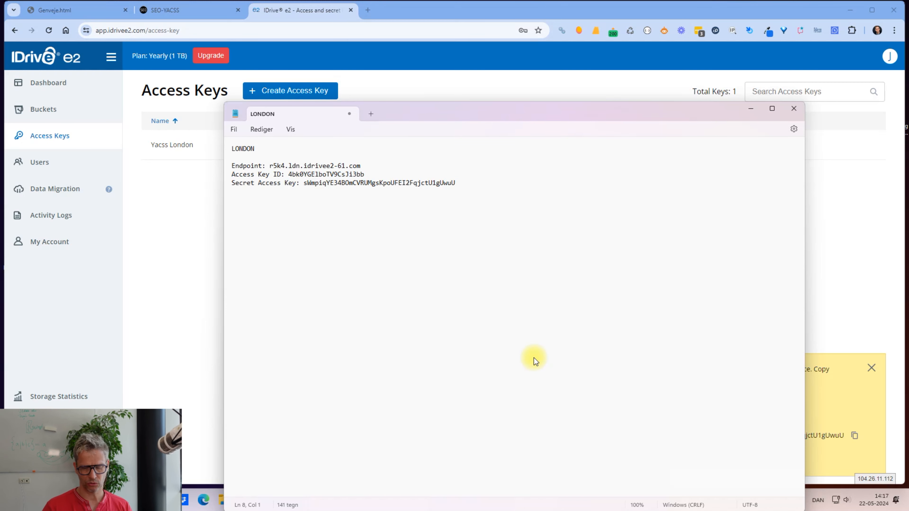
key(Return)
key(Return)
click(851, 202)
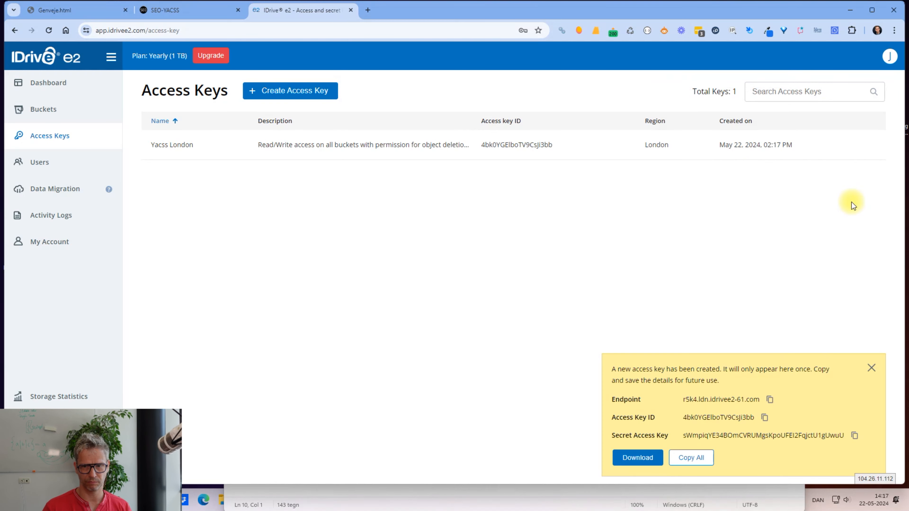
click(870, 368)
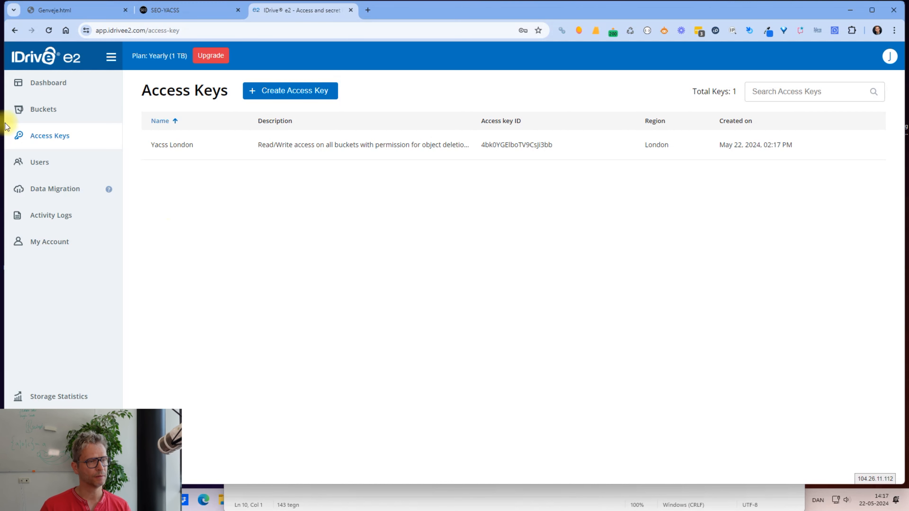
Step: Create a public bucket named yacsslondonbucket in the London region with Read and Write access permission
click(49, 111)
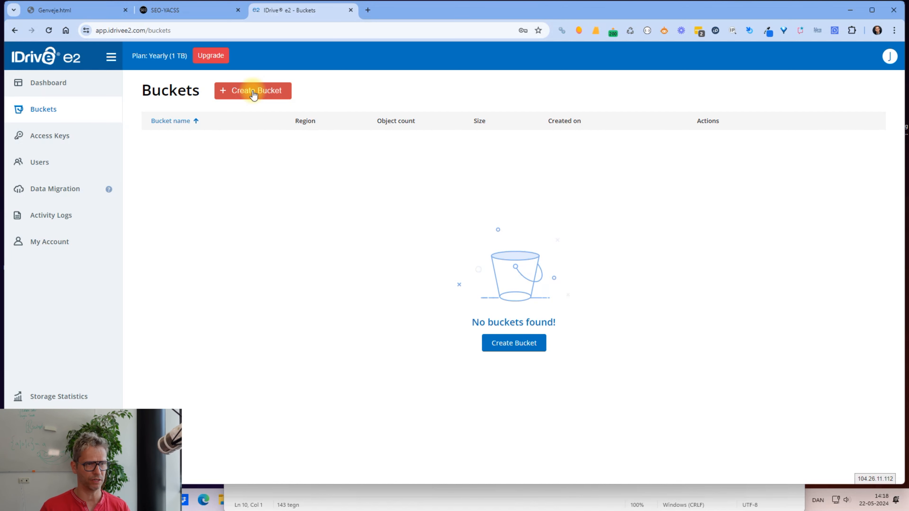
click(267, 96)
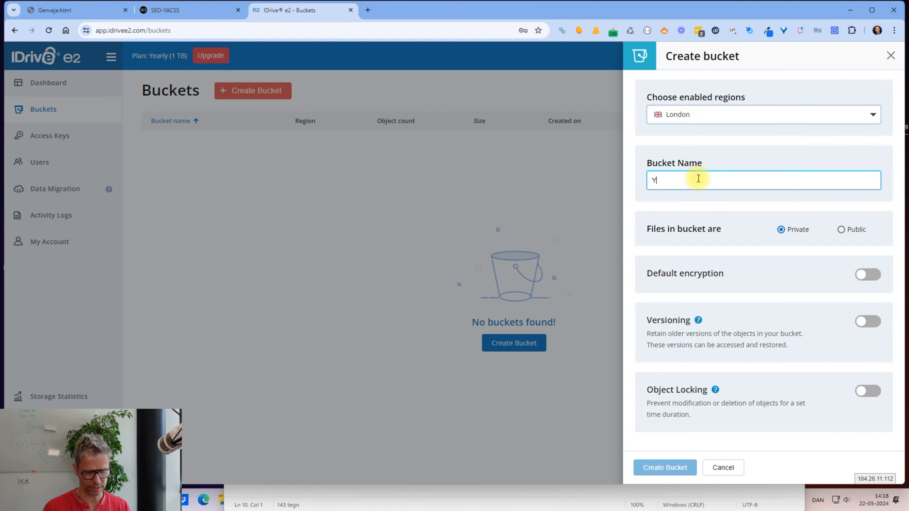
text(yacss)
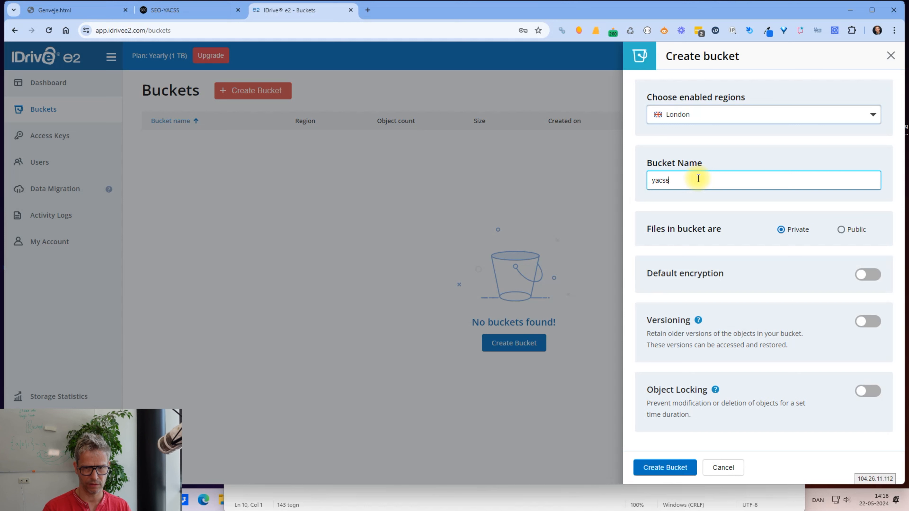
text(london)
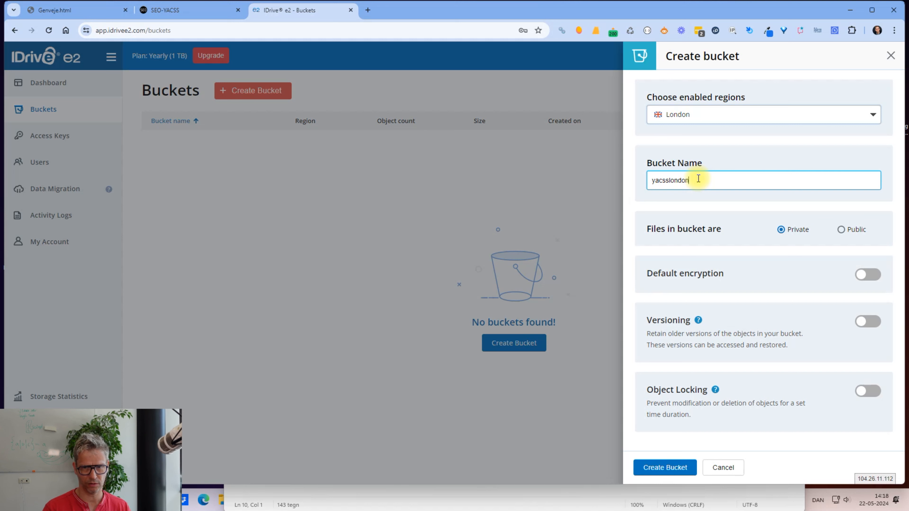
text(bucket)
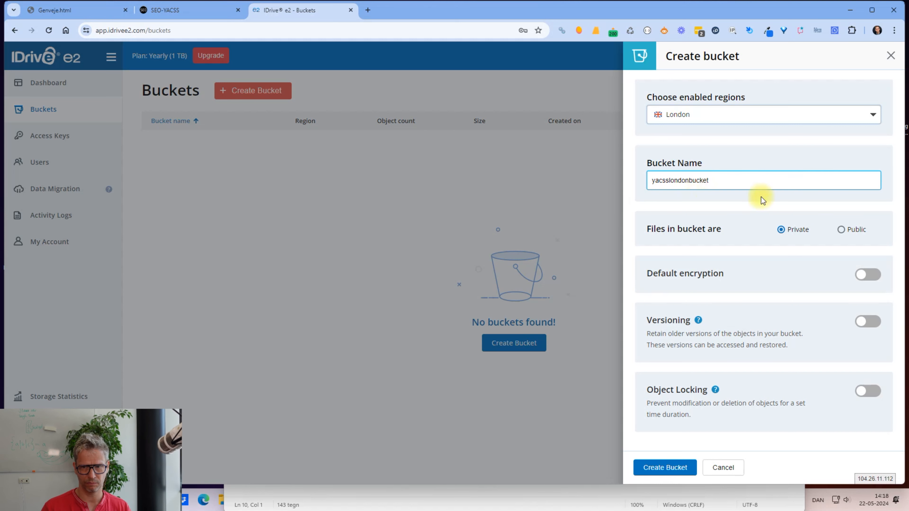
click(842, 231)
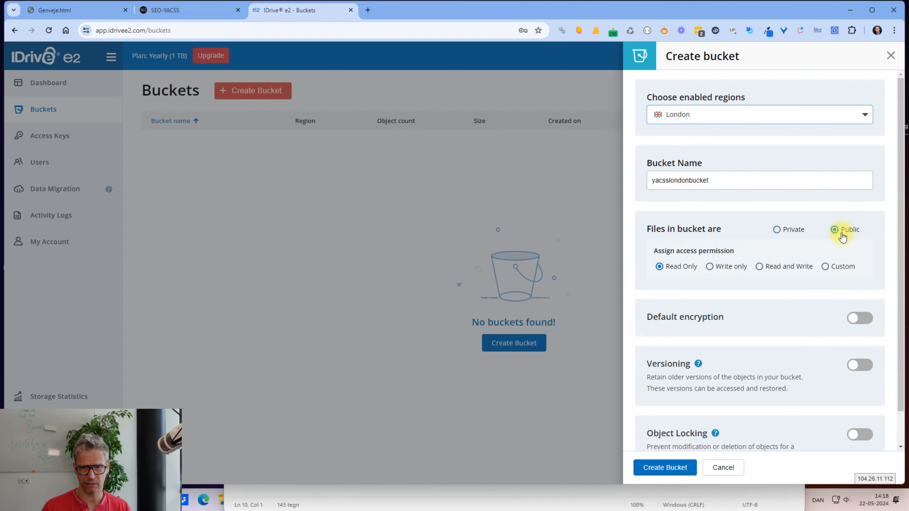
click(758, 267)
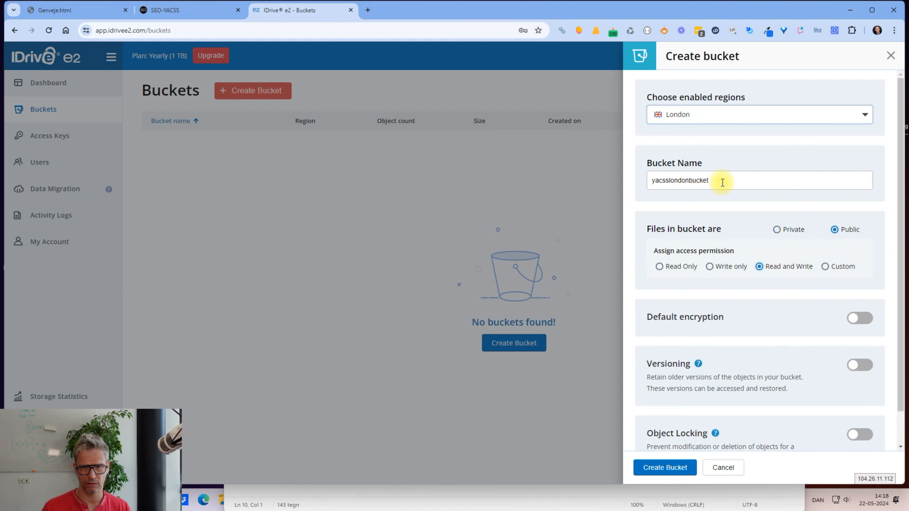
click(640, 468)
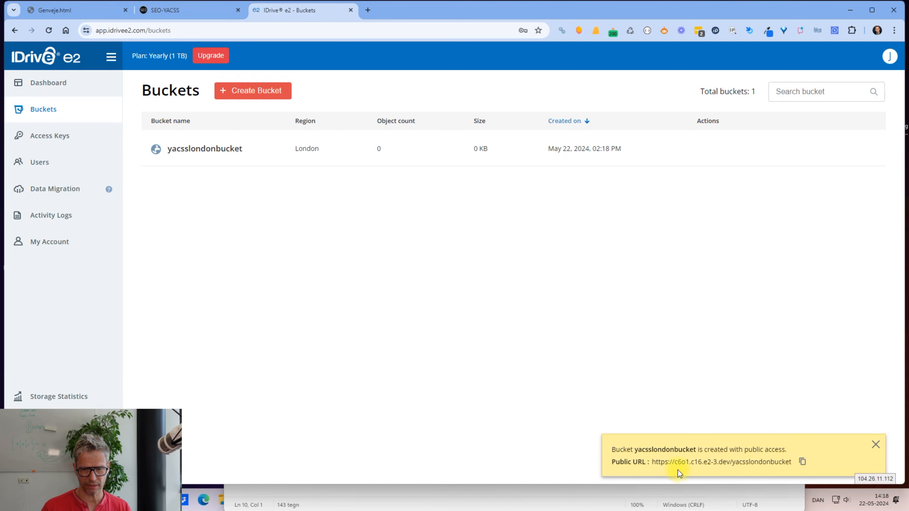
Step: Copy the new bucket's public URL and paste it into the Notepad note beneath the access key details
click(805, 466)
key(alt+Tab)
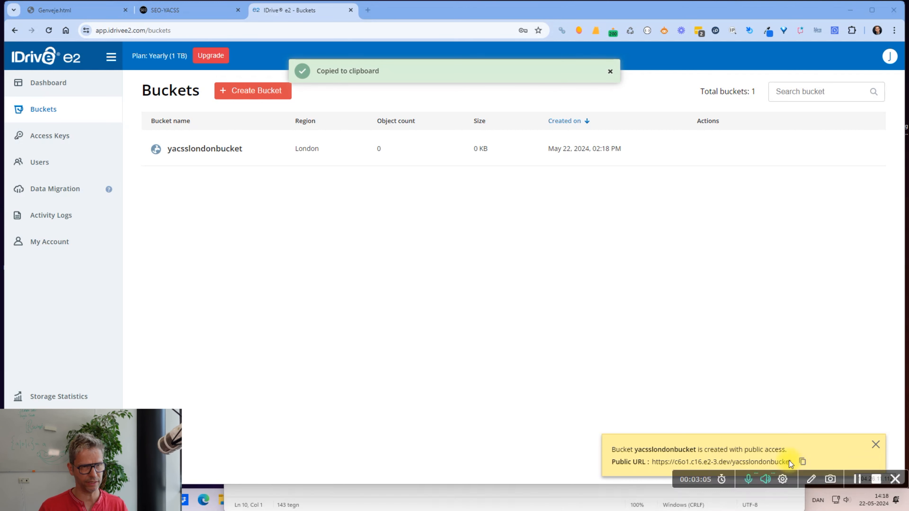
click(336, 200)
key(ctrl+v)
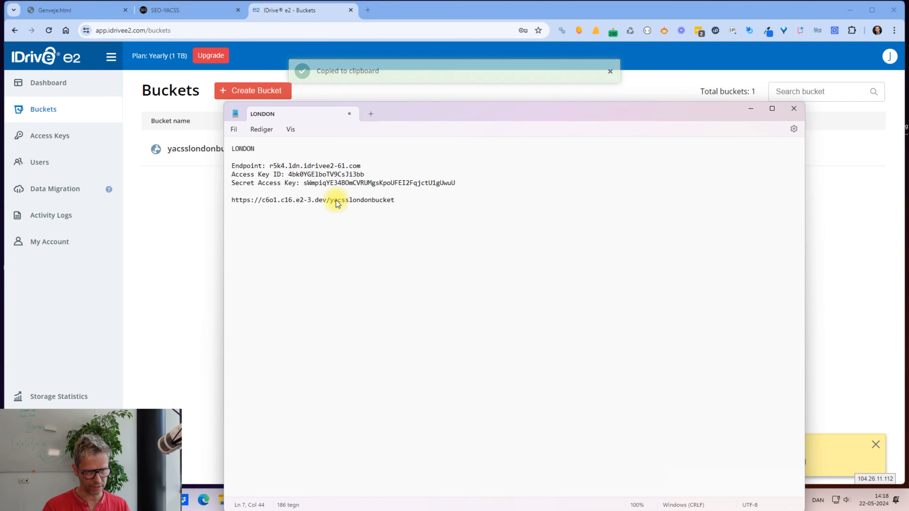
key(BackSpace)
key(BackSpace)
key(BackSpace)
key(BackSpace)
key(BackSpace)
key(BackSpace)
key(BackSpace)
key(BackSpace)
key(BackSpace)
key(BackSpace)
key(BackSpace)
key(BackSpace)
key(BackSpace)
key(BackSpace)
key(BackSpace)
key(BackSpace)
key(BackSpace)
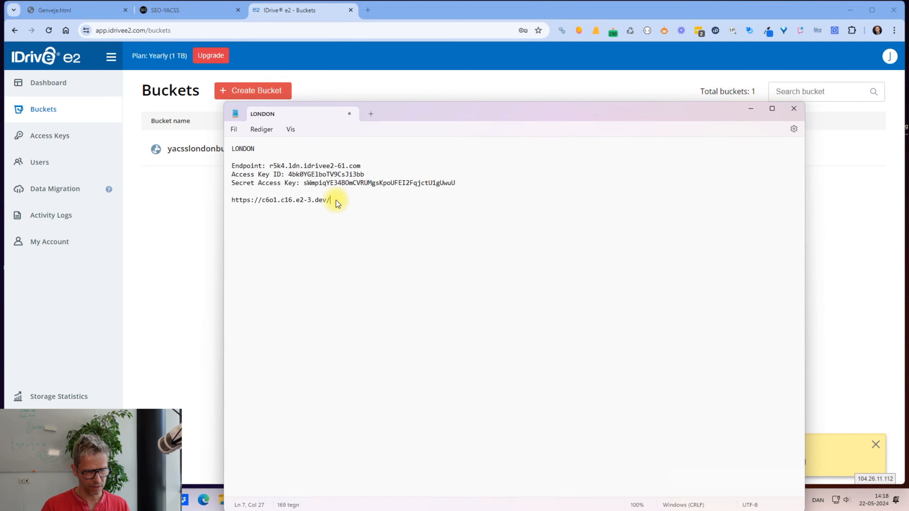
key(shift+Up)
key(shift+Right)
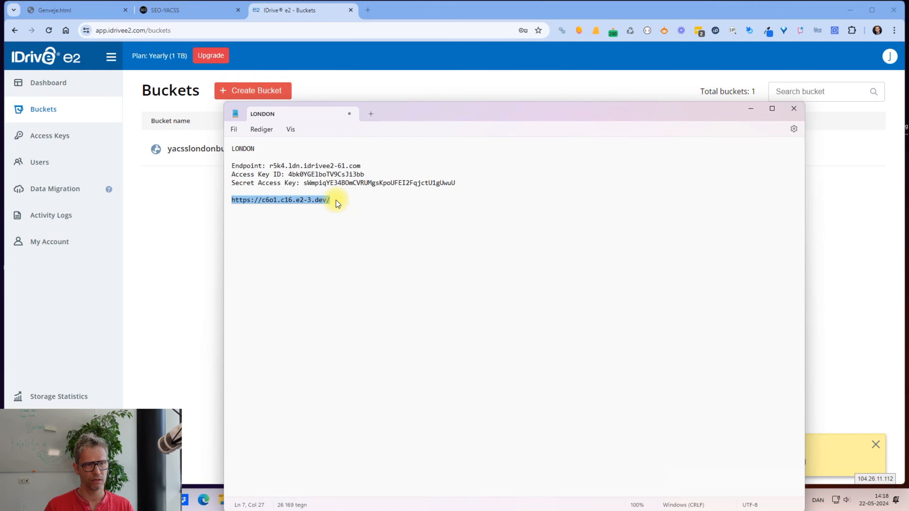
key(Right)
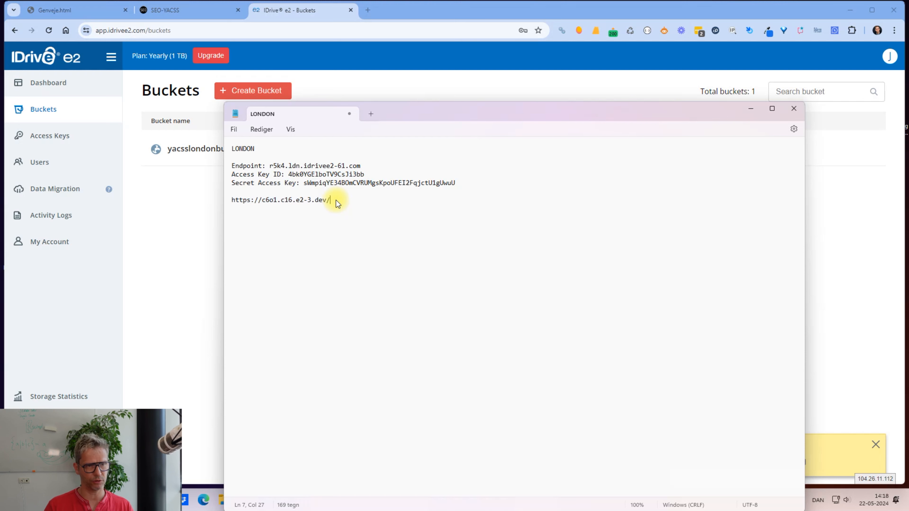
key(Return)
key(Return)
key(Return)
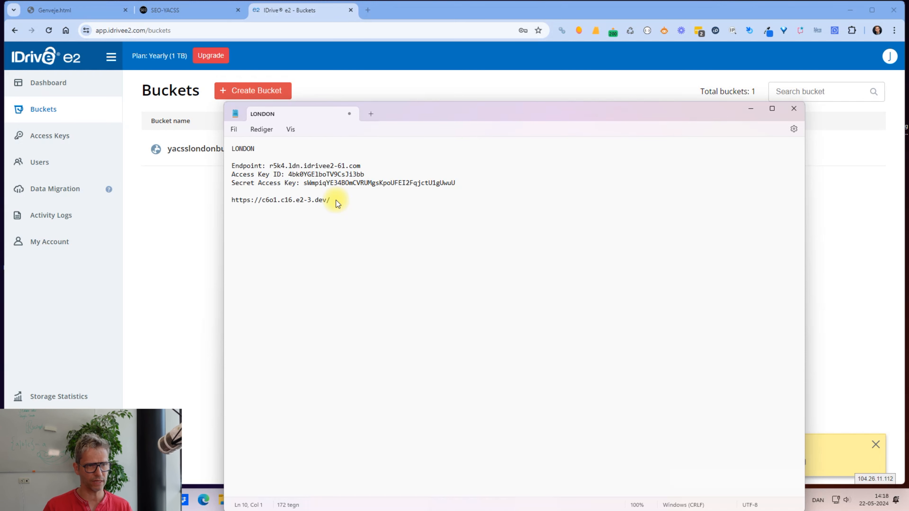
Step: Switch to Chrome and create an access key named YACSS Oregon for the Oregon region
click(189, 197)
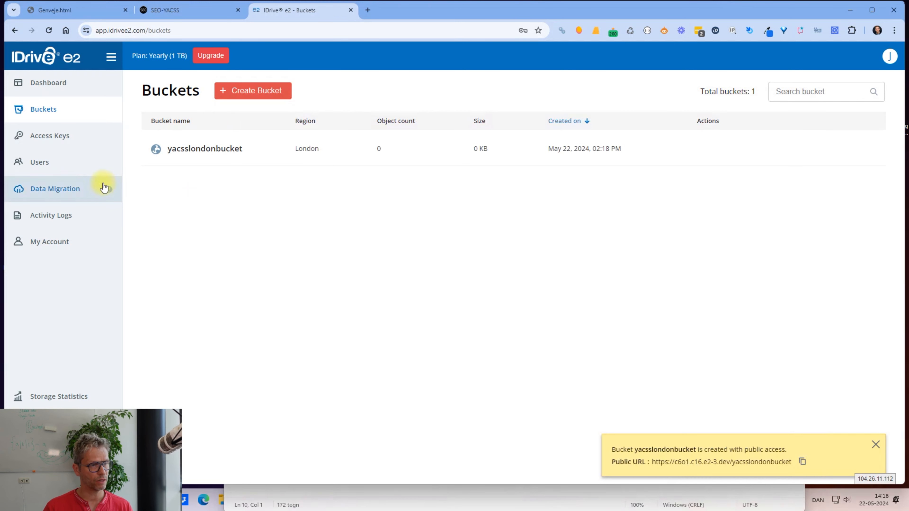
click(60, 135)
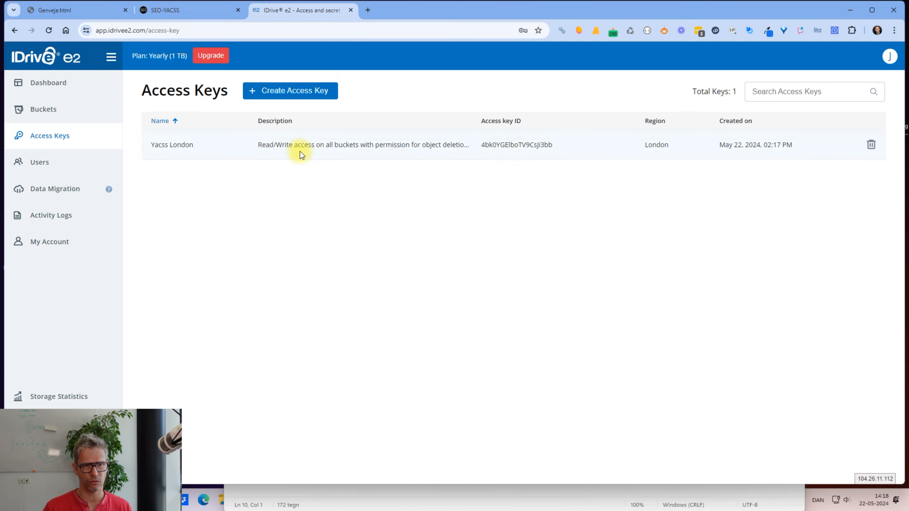
click(308, 92)
click(770, 179)
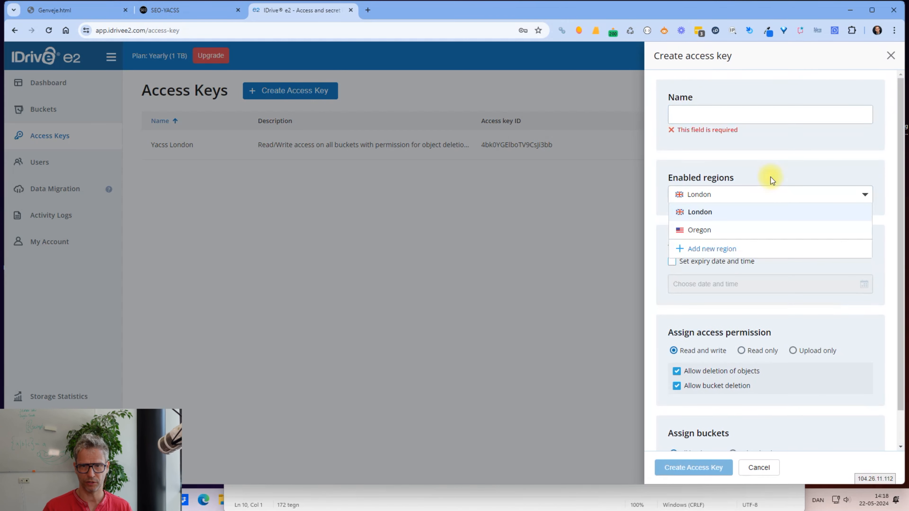
click(714, 228)
click(736, 118)
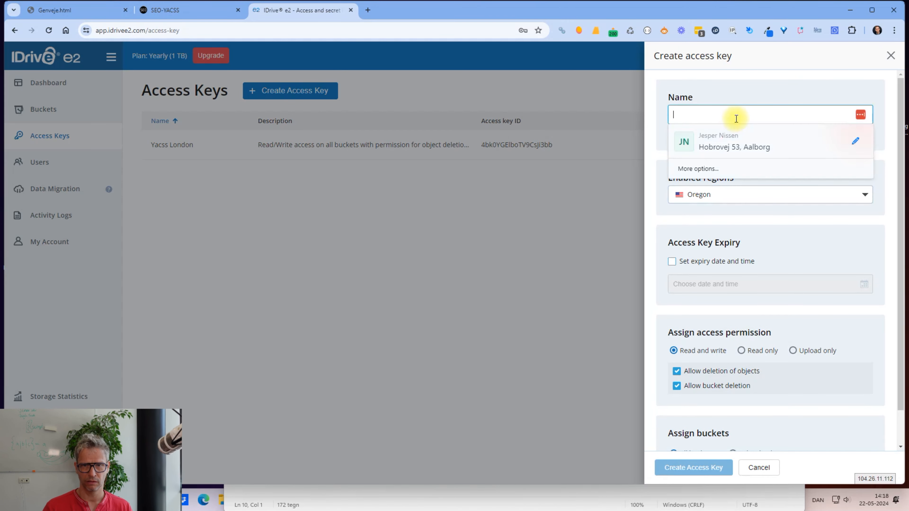
text(YACS)
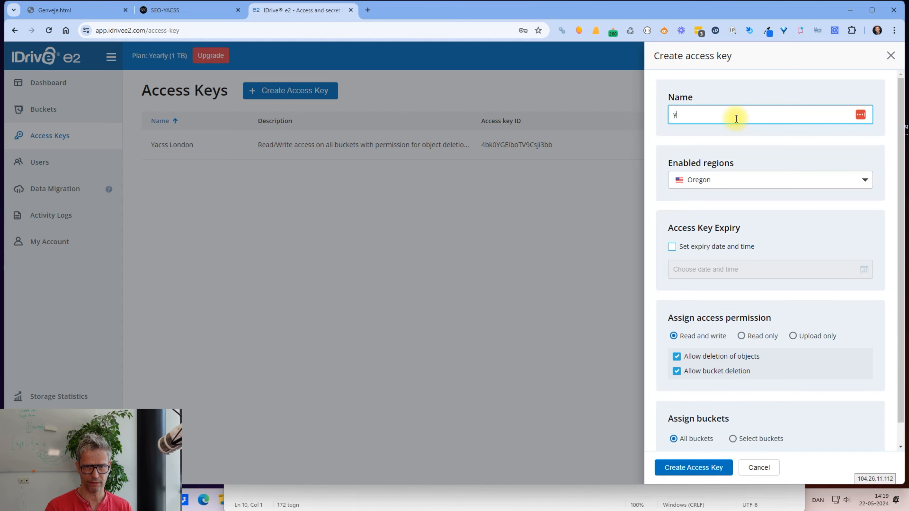
text(S Oregon)
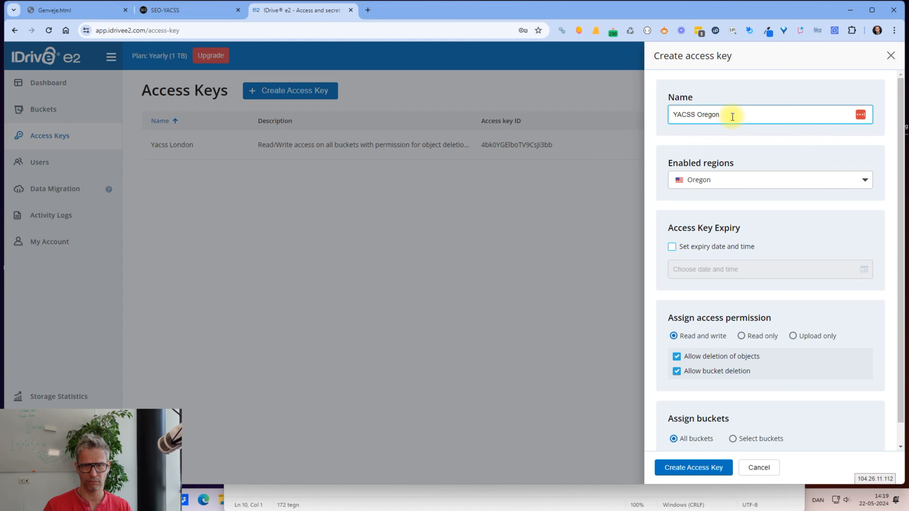
click(666, 468)
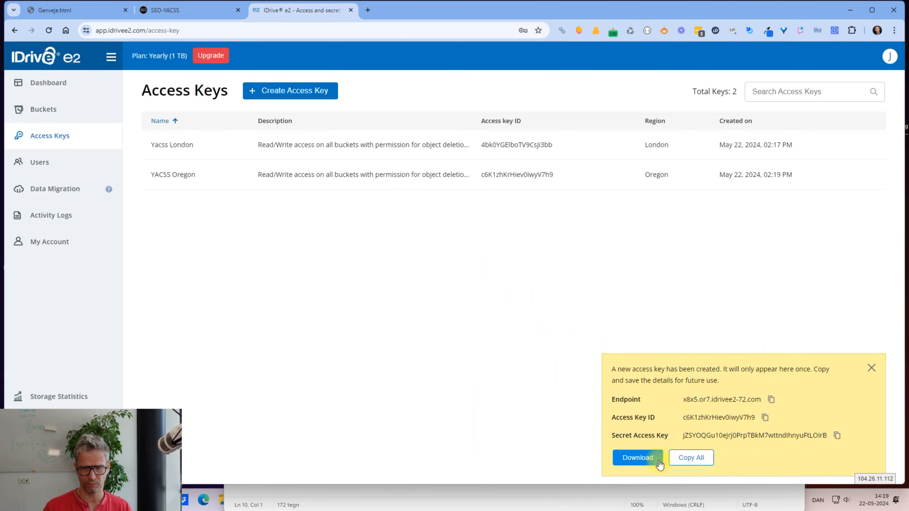
Step: Copy all details of the new Oregon key and paste the endpoint, access key ID and secret access key under an OREGON heading in Notepad
click(691, 459)
key(alt+Tab)
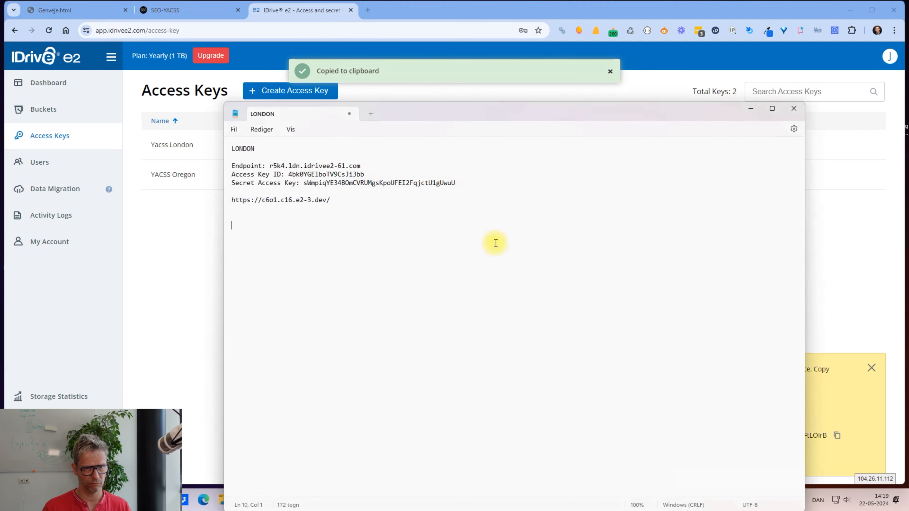
text(REGON)
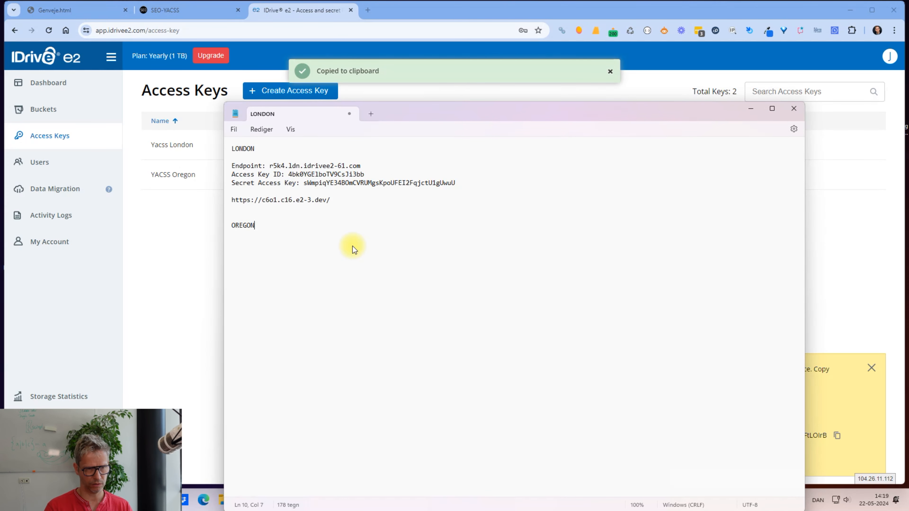
key(Return)
key(Return)
key(ctrl+v)
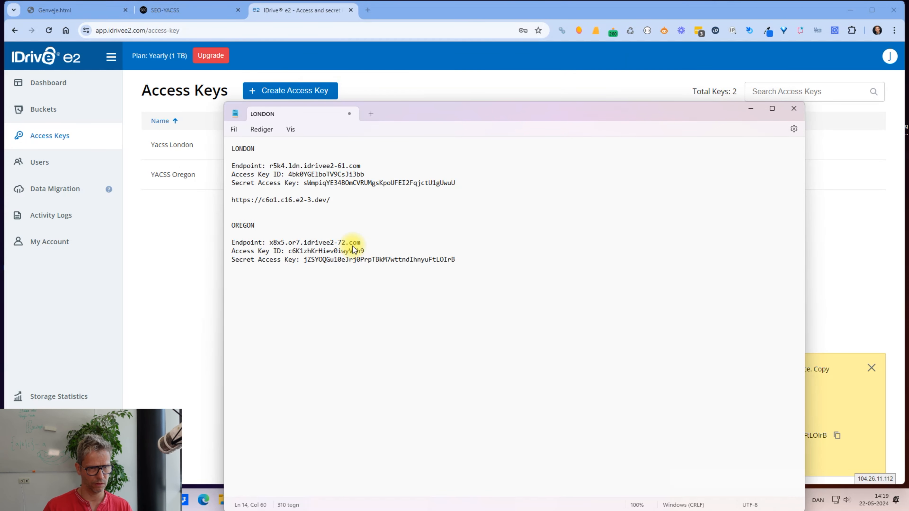
Step: Back in Chrome, create a public bucket named yacssoregonbucket in the Oregon region with Read and Write access permission
click(151, 266)
click(67, 111)
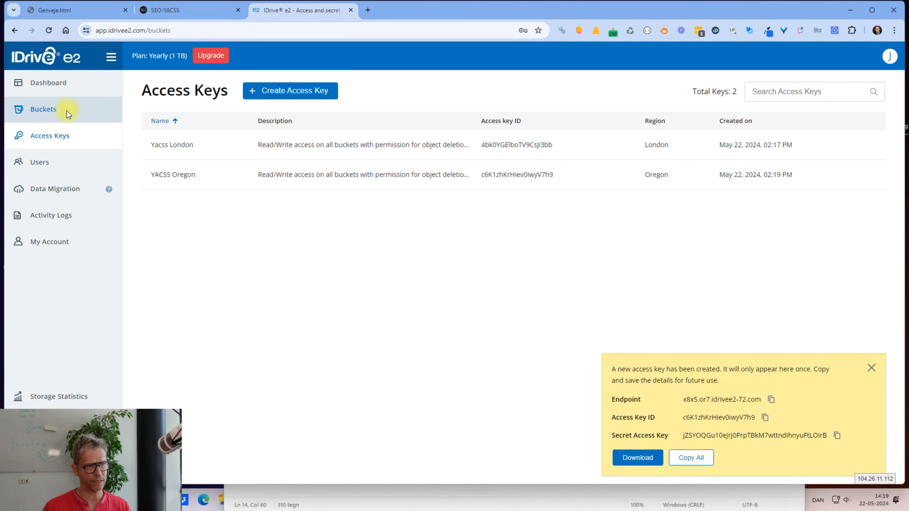
click(264, 93)
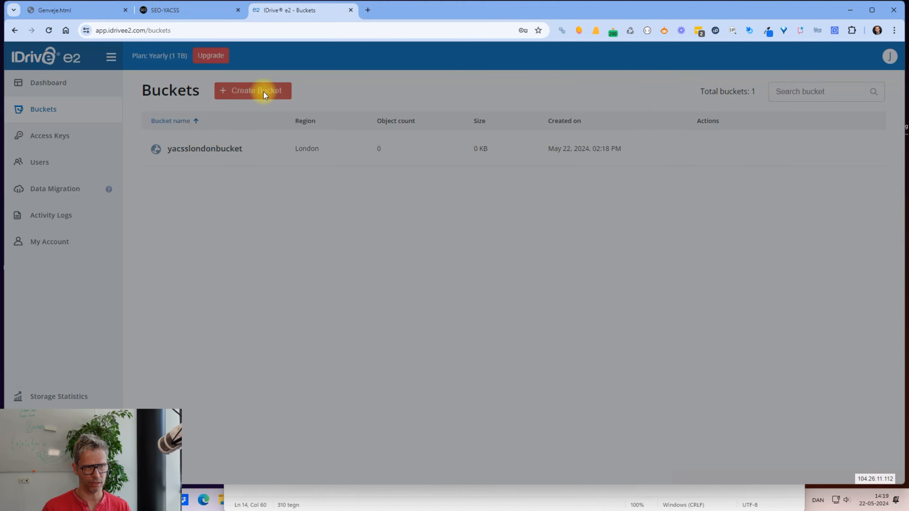
click(707, 111)
click(697, 149)
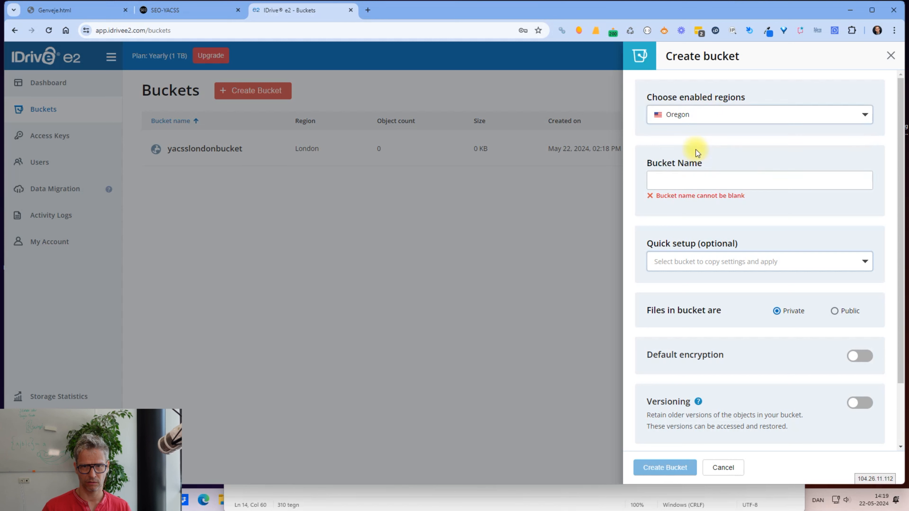
click(660, 180)
text(yacssoregonbucket)
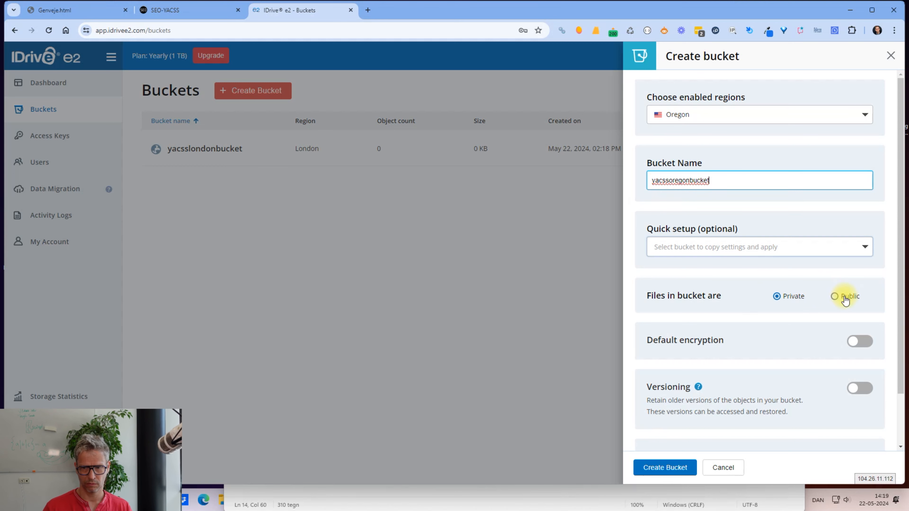
click(835, 296)
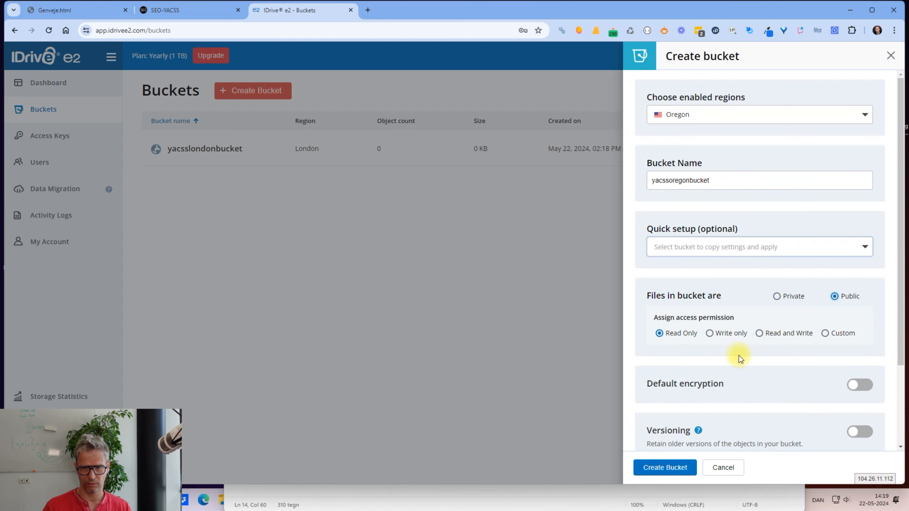
click(759, 333)
click(660, 468)
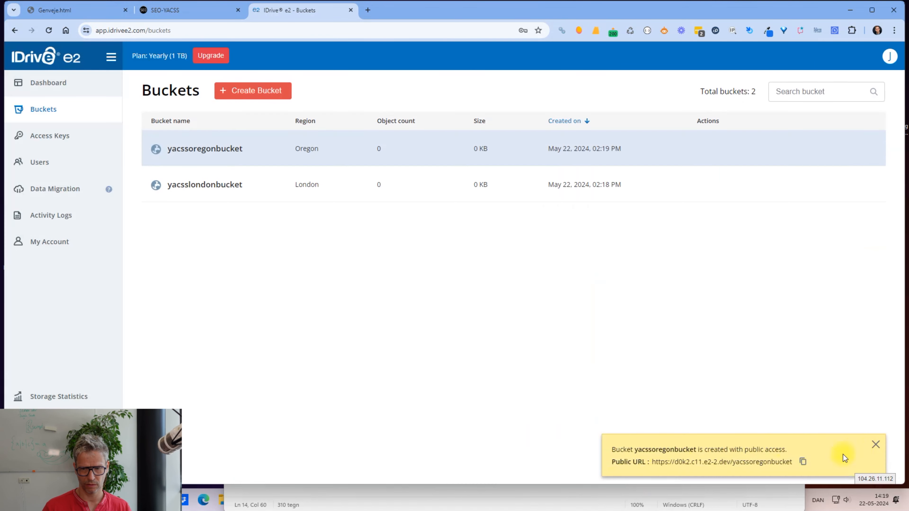
Step: Copy the Oregon bucket's public URL and paste it beneath the Oregon key details in Notepad, followed by blank lines
click(803, 462)
key(alt+Tab)
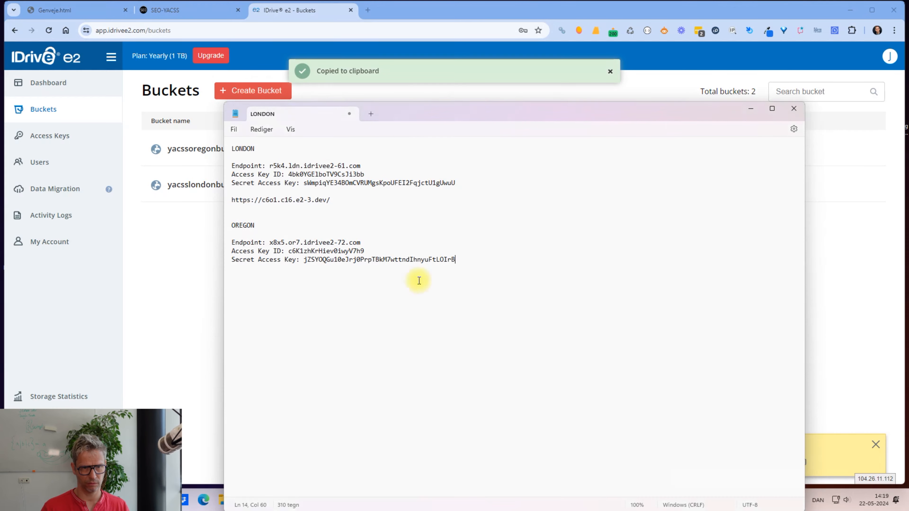
key(Return)
key(Return)
key(ctrl+v)
key(Return)
key(Return)
key(Return)
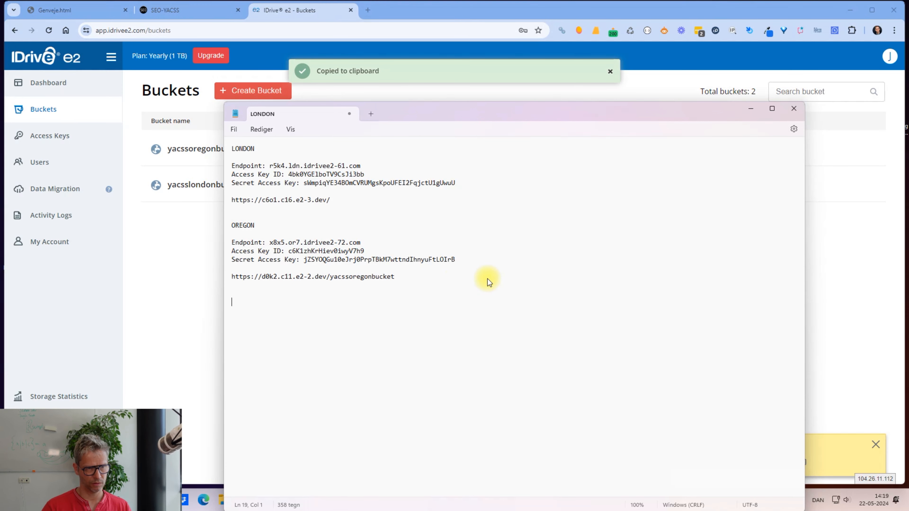
Step: Start a new access key in Chrome and enable Los Angeles as an additional region for it
click(46, 140)
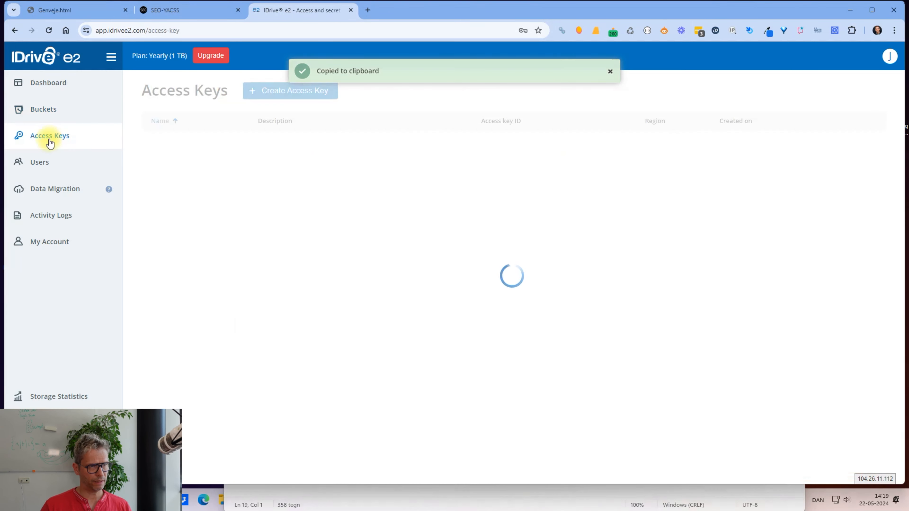
click(319, 91)
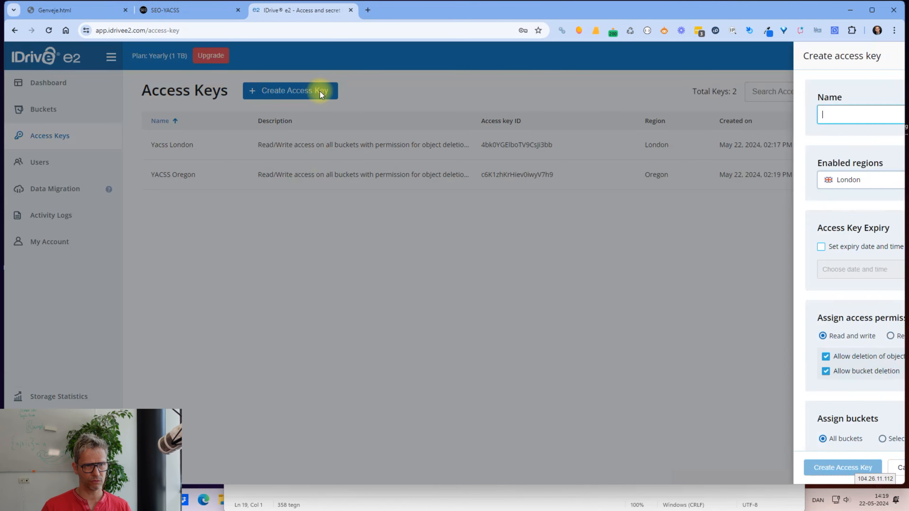
click(745, 181)
click(715, 195)
click(692, 248)
click(370, 275)
click(375, 292)
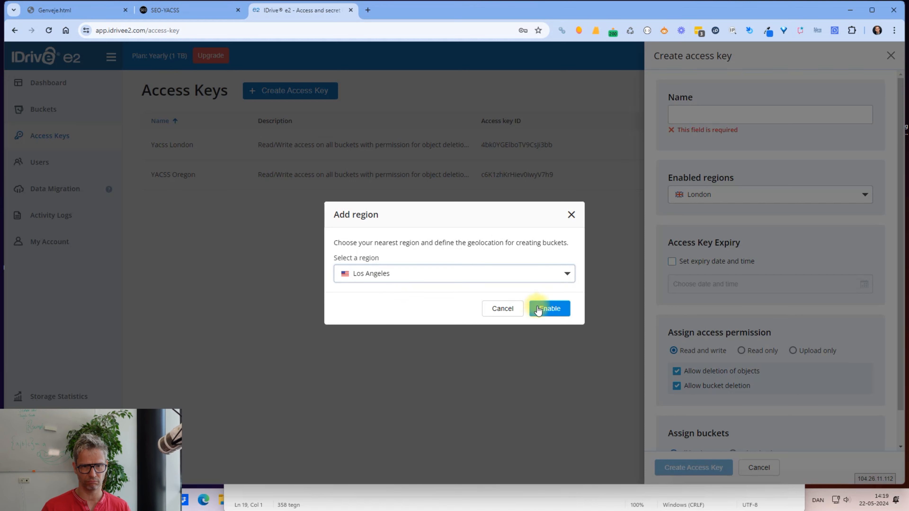
click(547, 307)
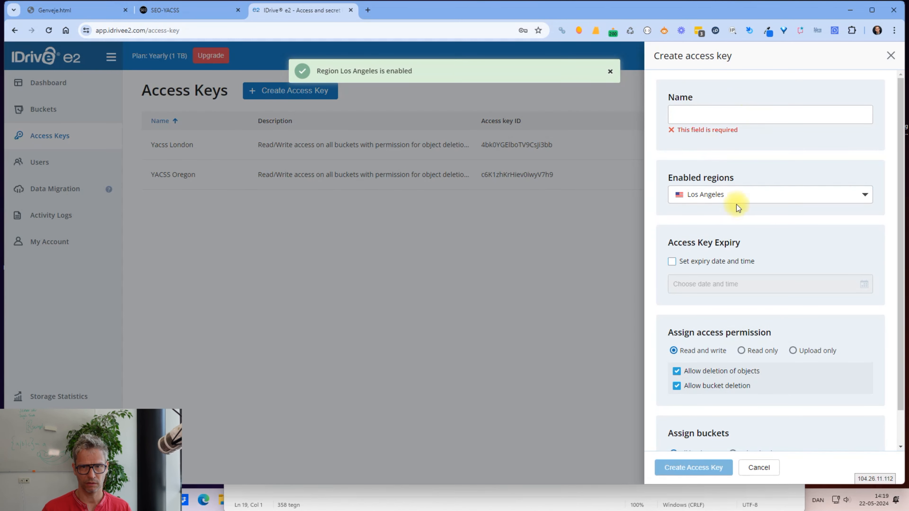
Step: Create the access key for the Los Angeles region with the name YACSS Los Angeles
click(737, 200)
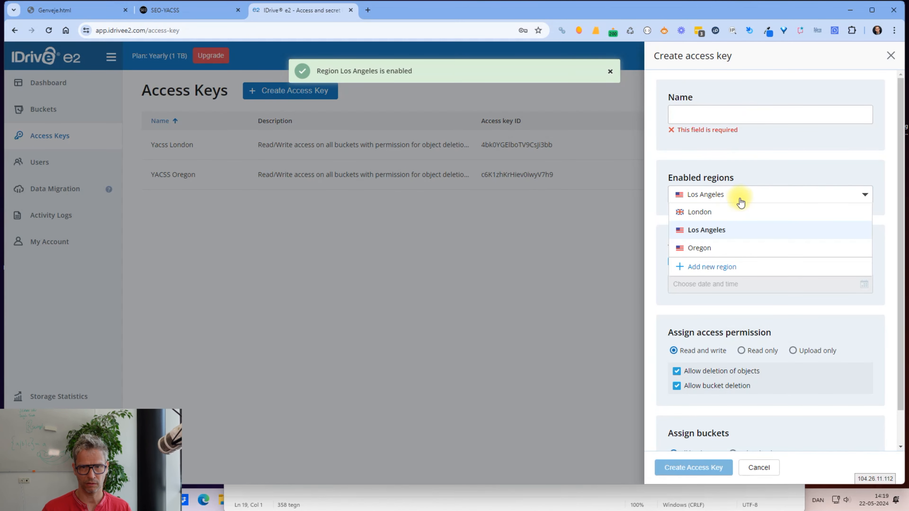
click(710, 231)
click(728, 116)
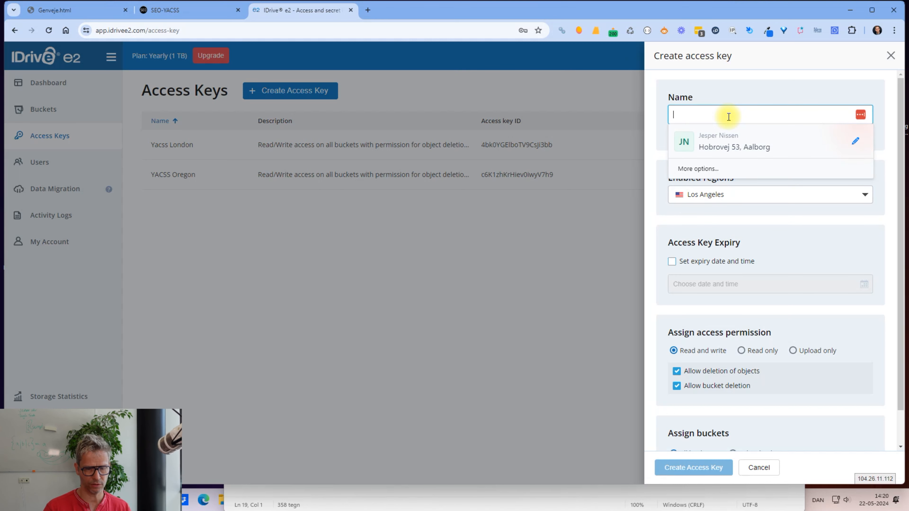
text(YACSS Los Angeles)
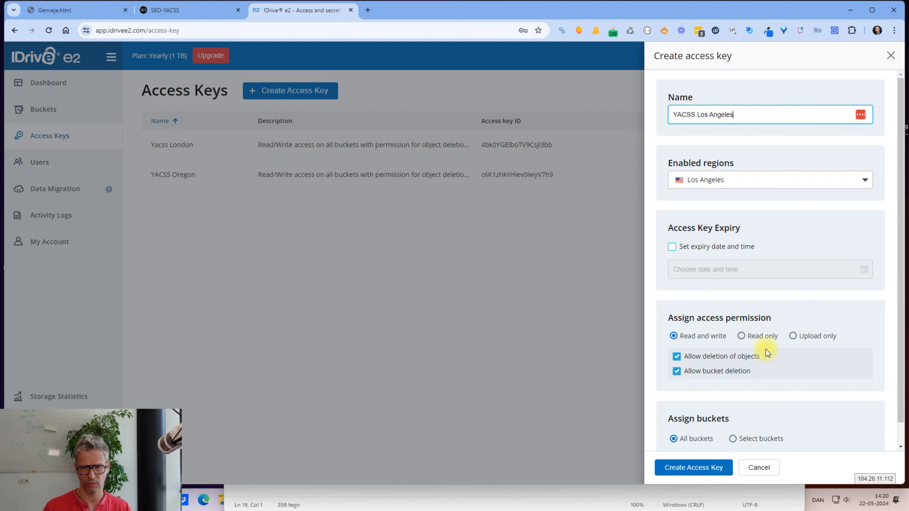
click(676, 472)
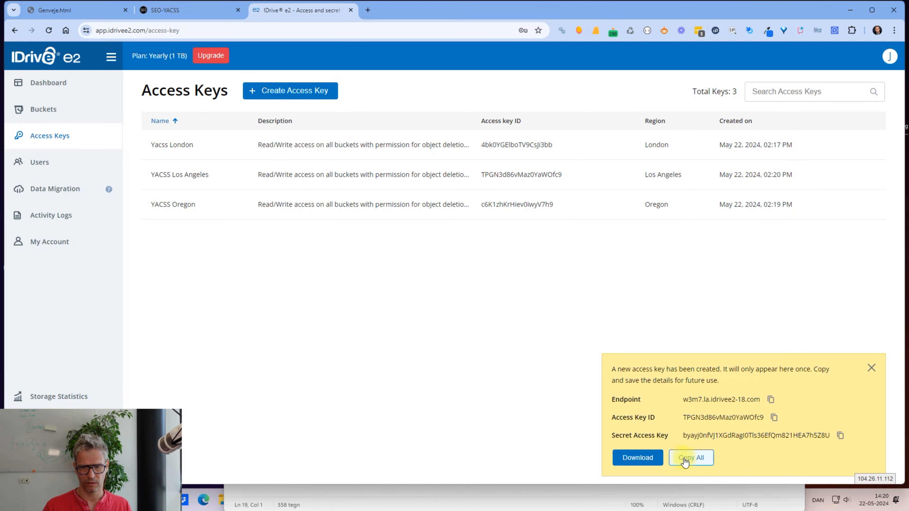
Step: Copy all Los Angeles key details and paste the endpoint, access key ID and secret access key under a Los Angeles heading in Notepad
click(685, 461)
key(alt+Tab)
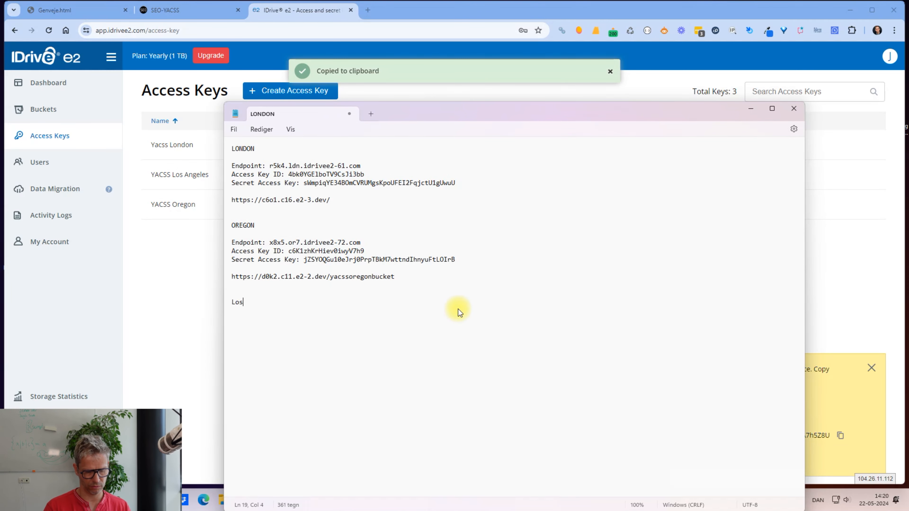
text(Los Angeles)
key(Return)
key(Return)
key(ctrl+v)
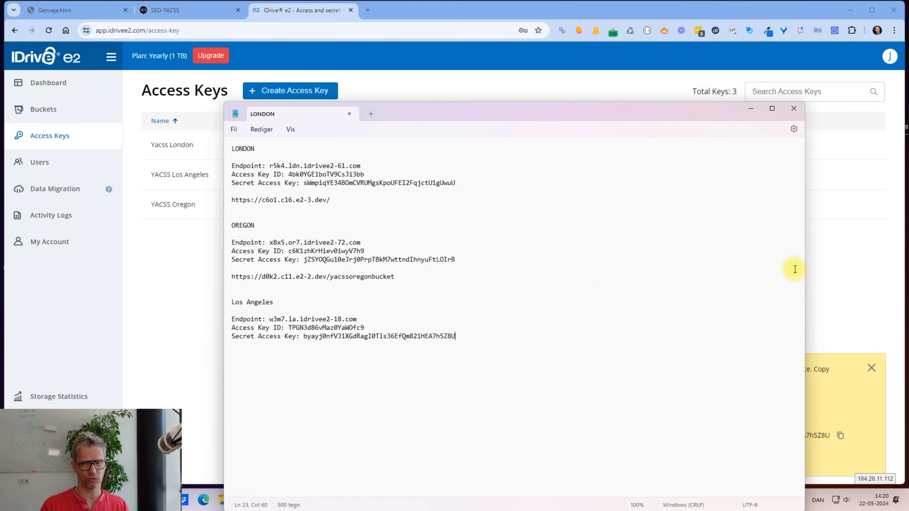
Step: Return to Chrome and create a public bucket named yacsslosangelesbucket in the Los Angeles region with Read and Write access permission
click(823, 266)
click(49, 114)
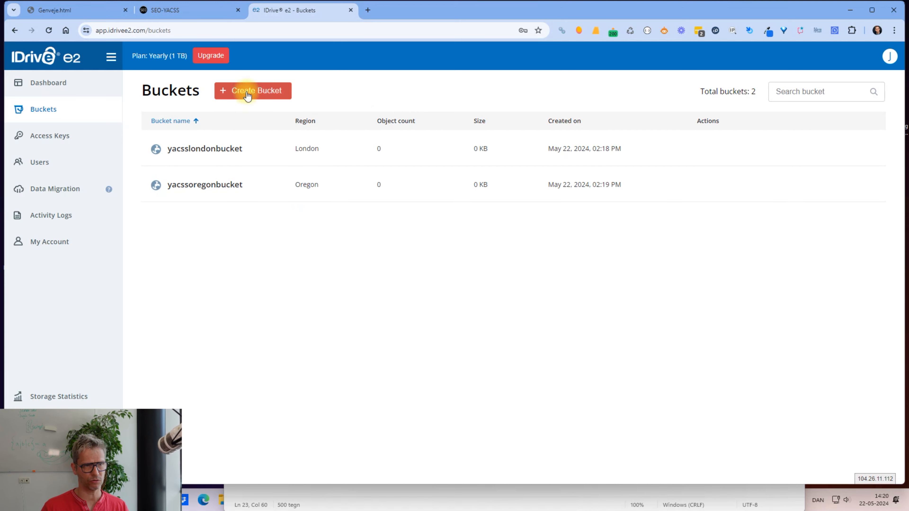
click(255, 91)
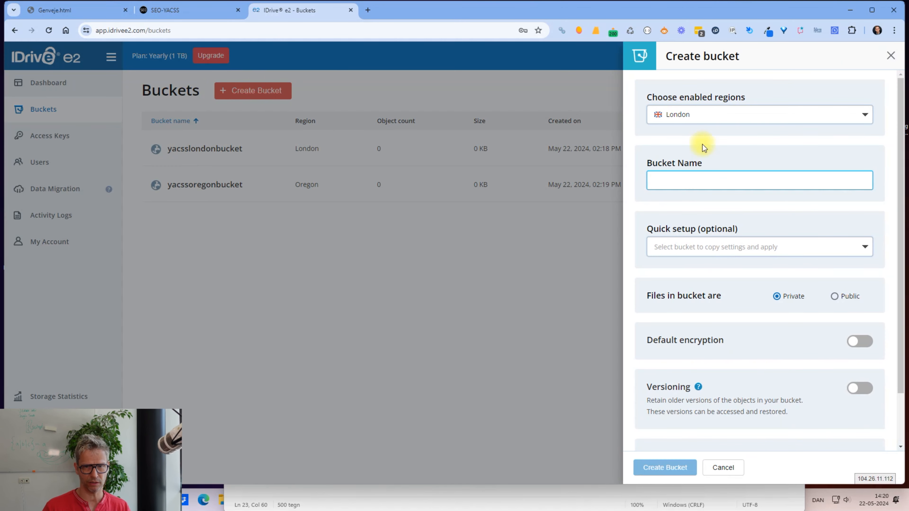
click(704, 115)
click(689, 150)
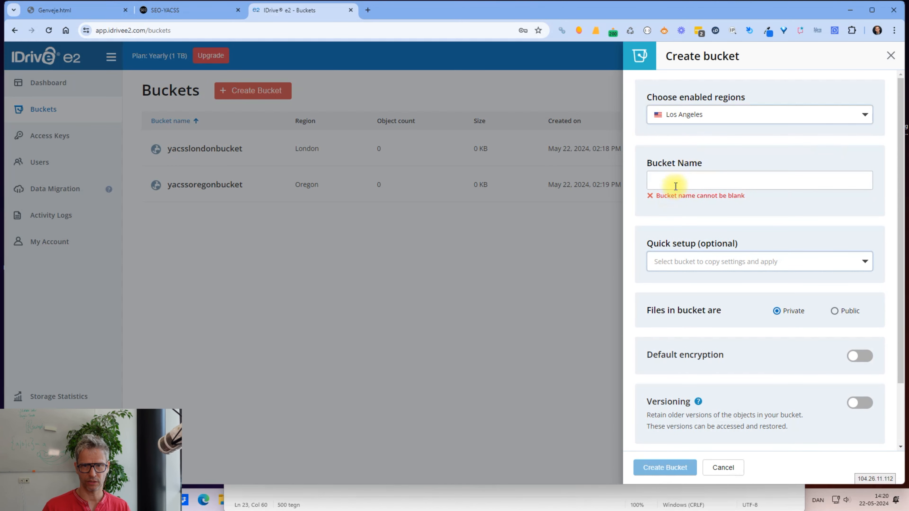
click(673, 184)
text(yacsslosangelesbucket)
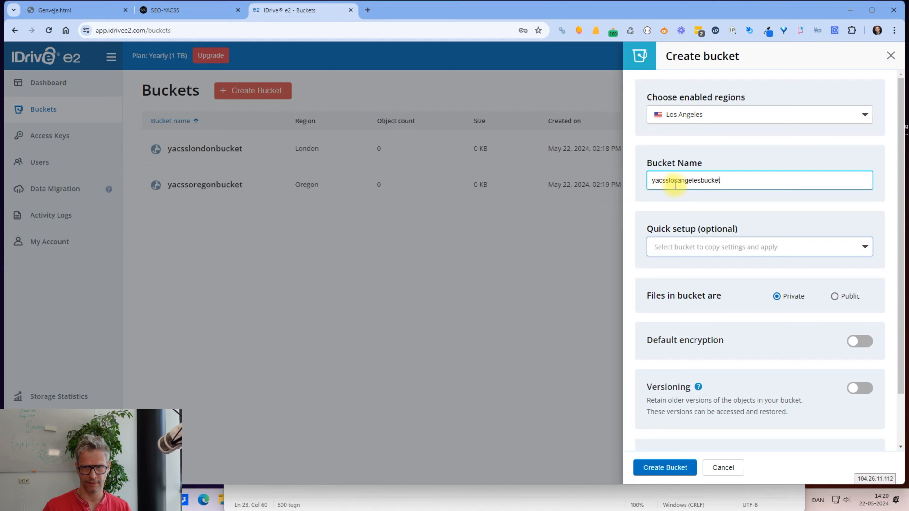
click(834, 296)
click(759, 333)
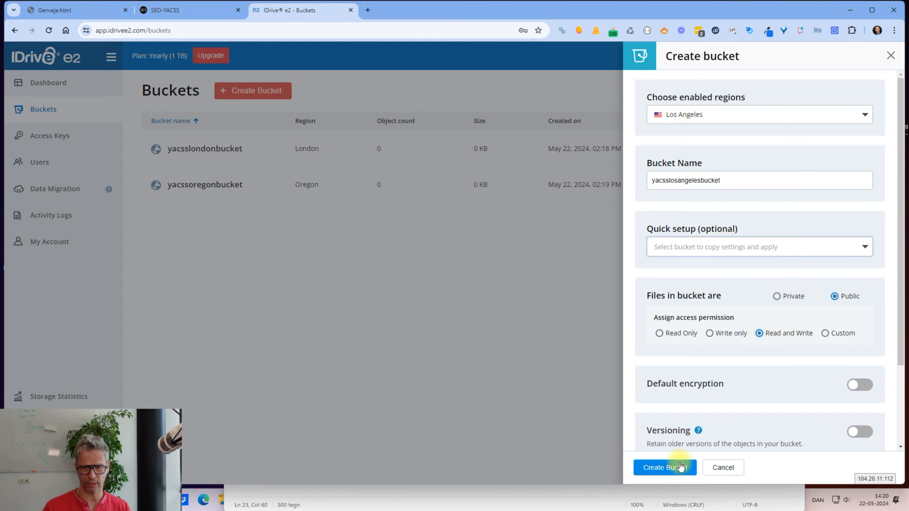
click(680, 466)
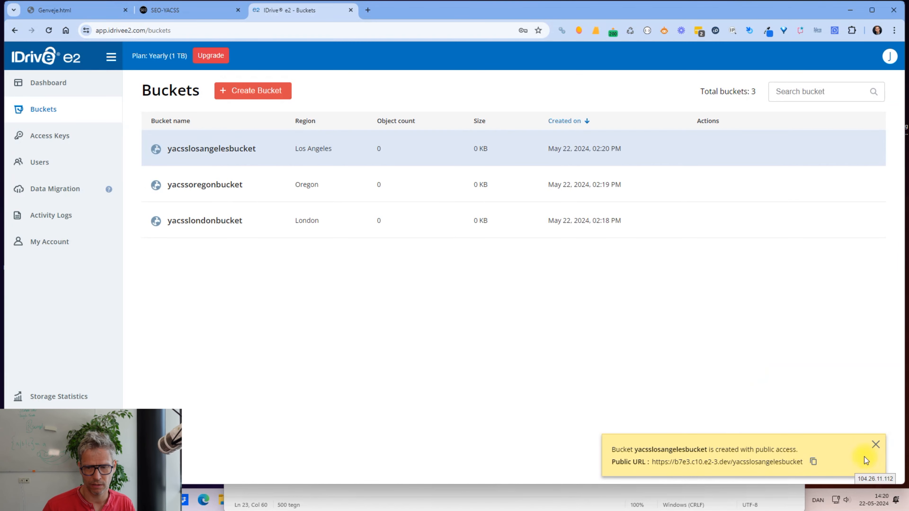
Step: Copy the public URL of yacsslosangelesbucket and paste it below the Los Angeles key details in Notepad
click(814, 463)
key(alt+Tab)
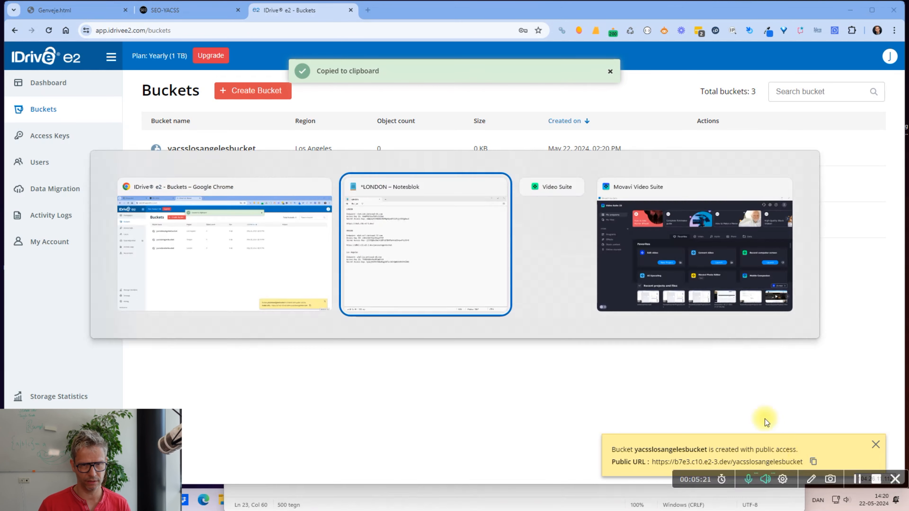
key(Return)
key(Return)
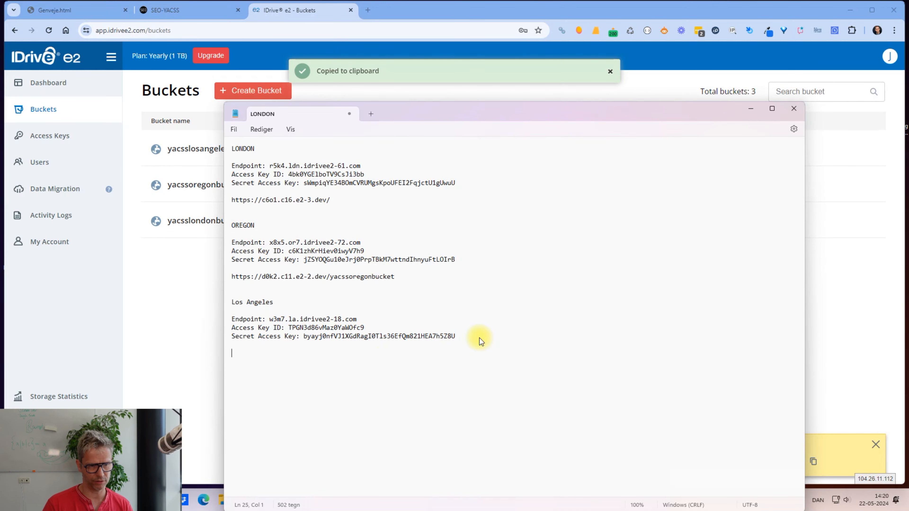
key(ctrl+v)
Step: Return to Chrome, look through the regions that can be added for another access key, and close the form without creating one
click(66, 135)
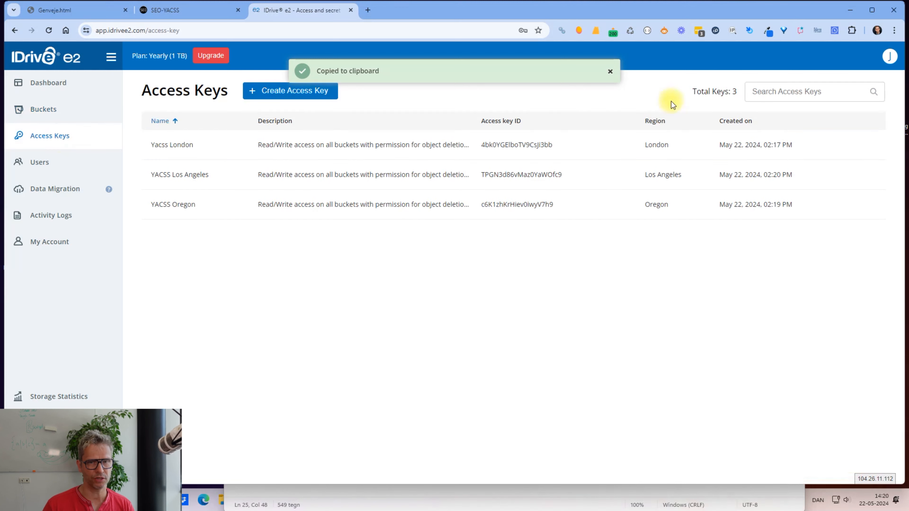
click(291, 92)
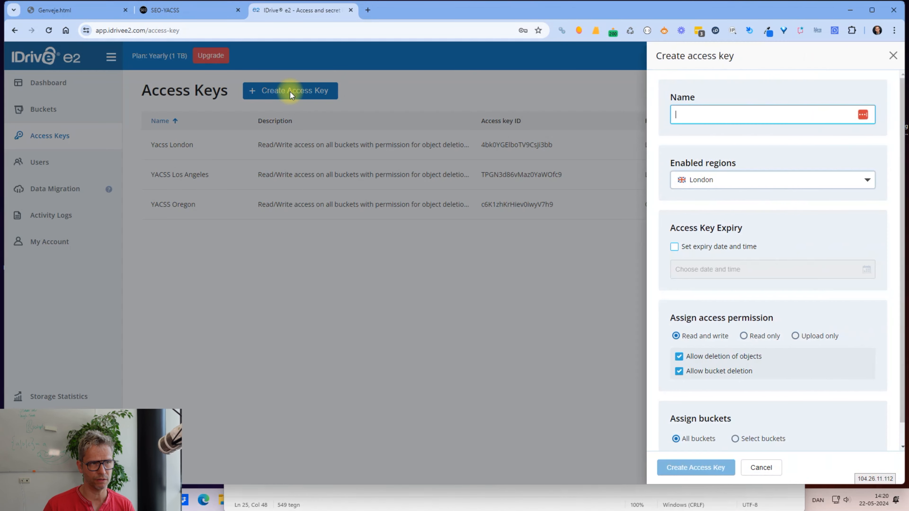
click(752, 179)
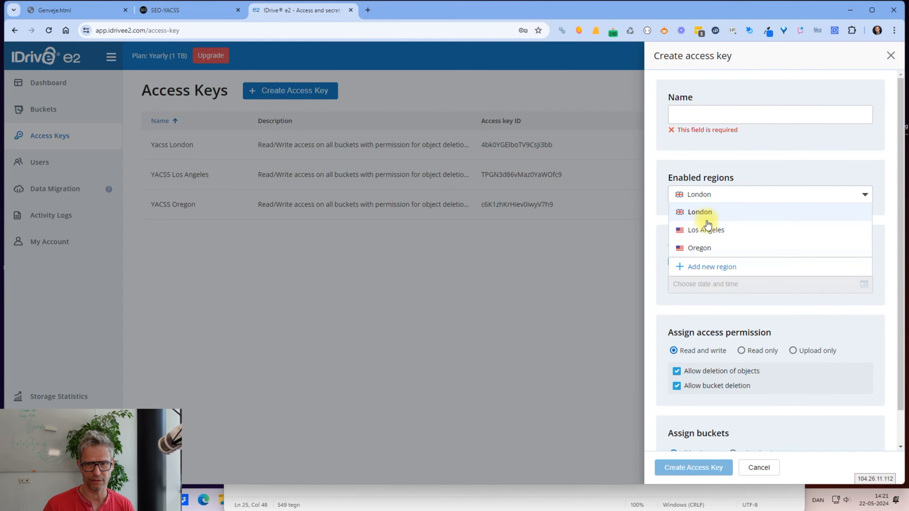
click(716, 267)
click(453, 272)
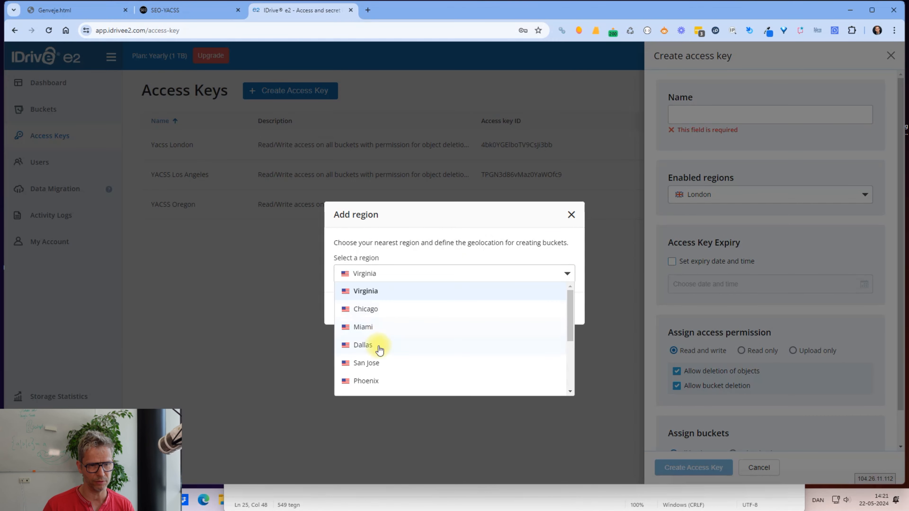
scroll(403, 380, down, 3)
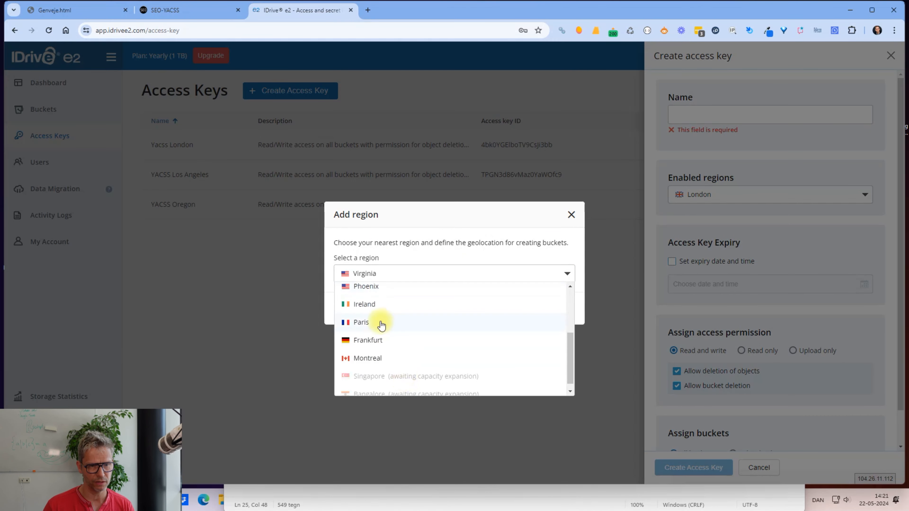
scroll(371, 339, down, 1)
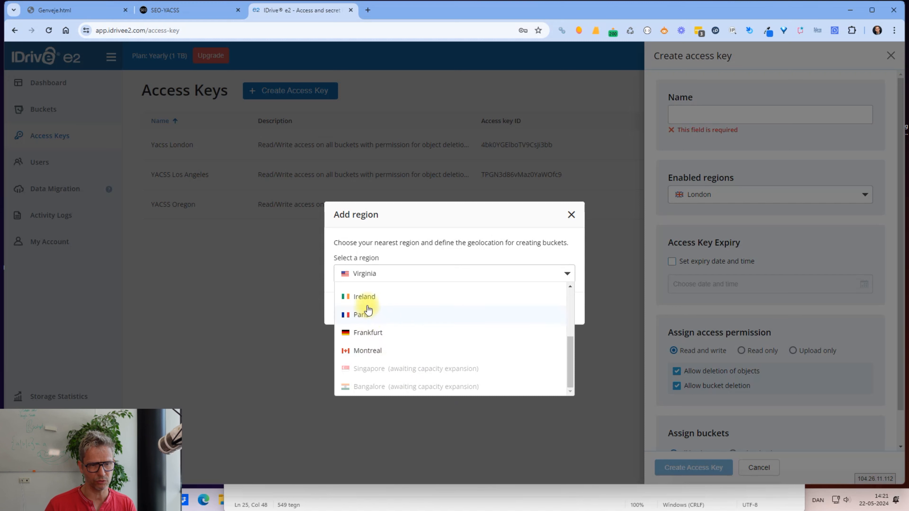
scroll(382, 333, up, 4)
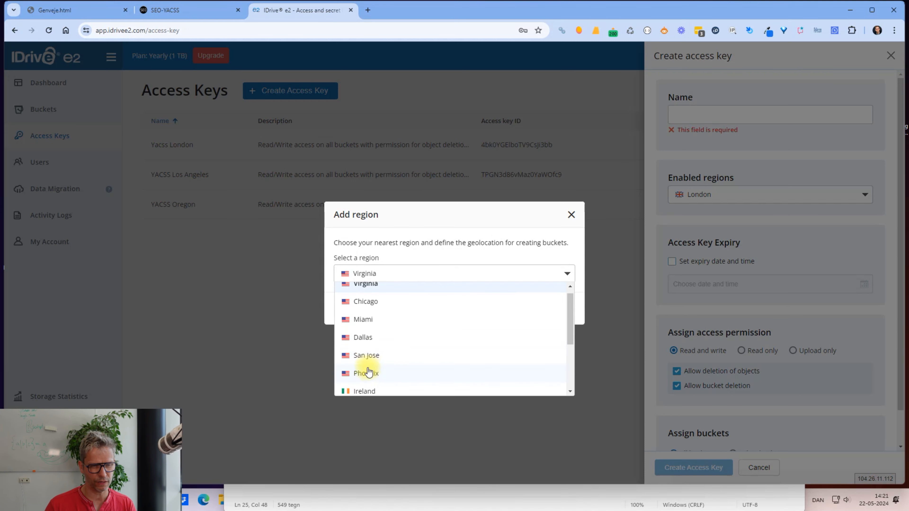
scroll(369, 322, up, 1)
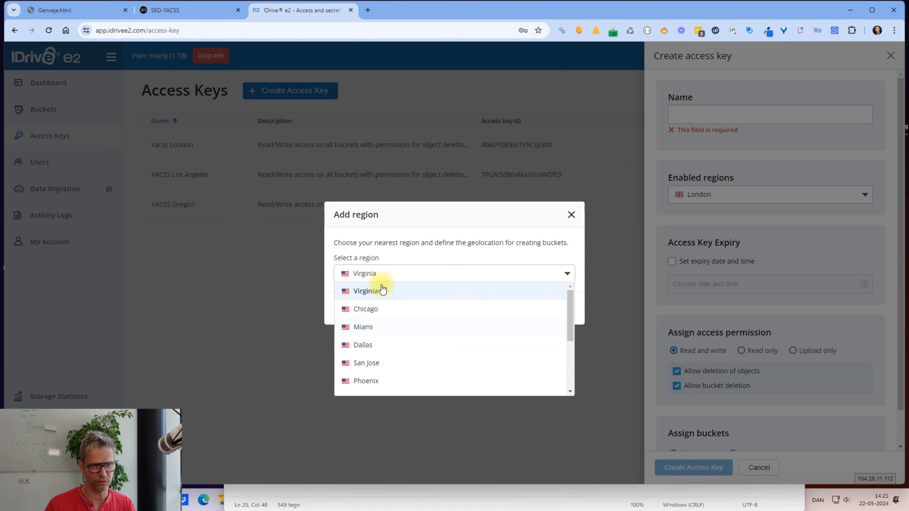
click(564, 215)
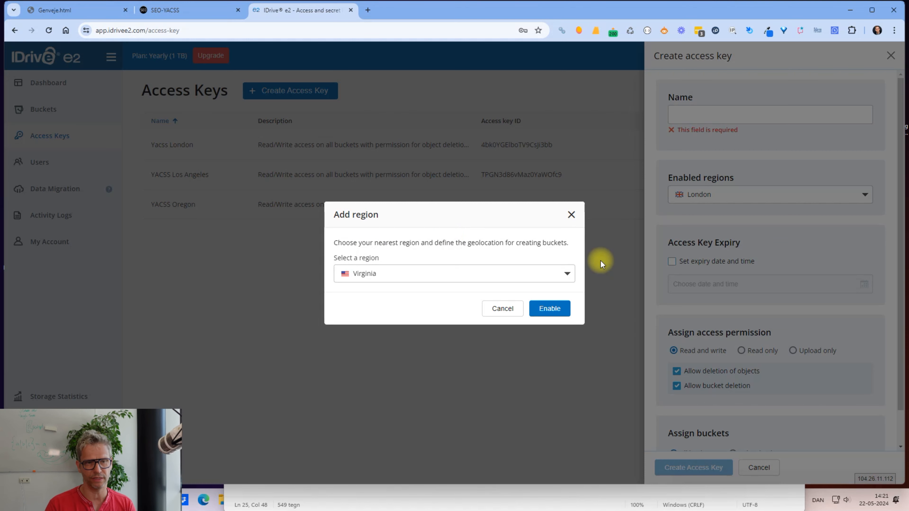
click(570, 215)
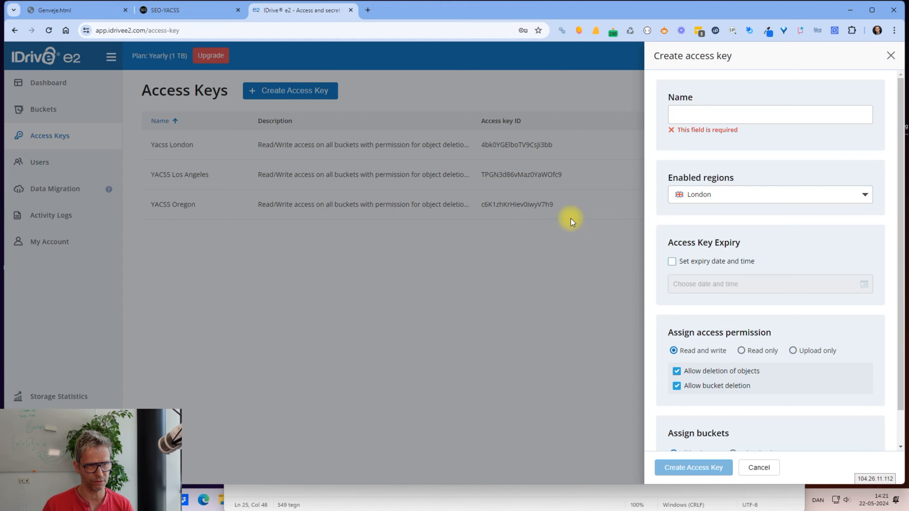
click(519, 308)
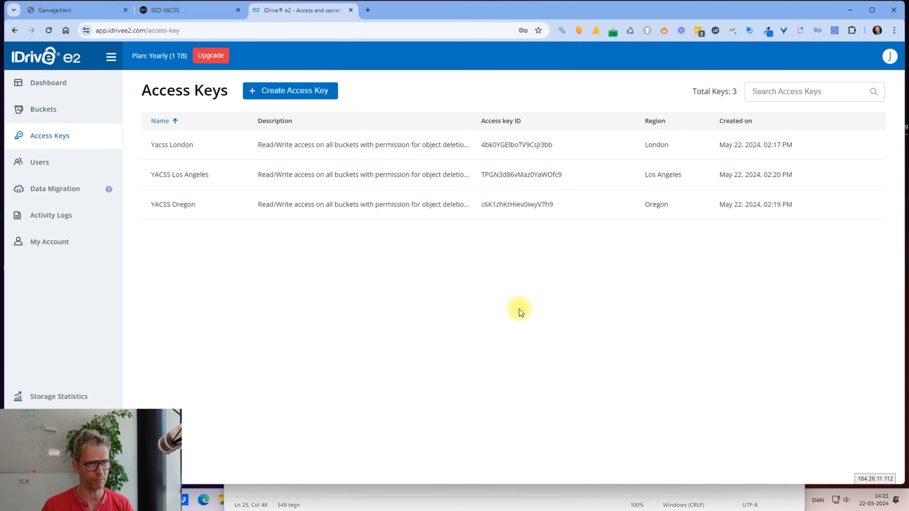
Step: Show the Idrive accounts under Clouds Connectivity on the SEO-YACSS site and delete all existing entries
click(200, 9)
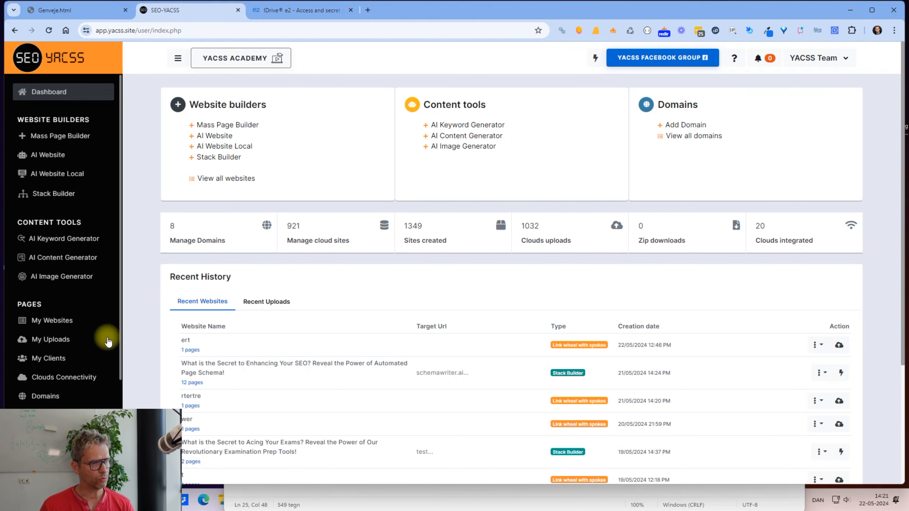
click(70, 377)
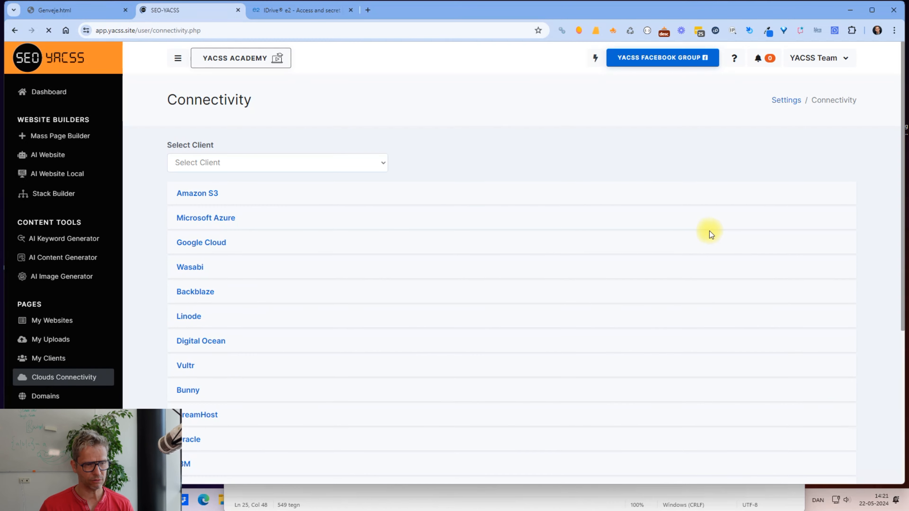
scroll(709, 232, down, 5)
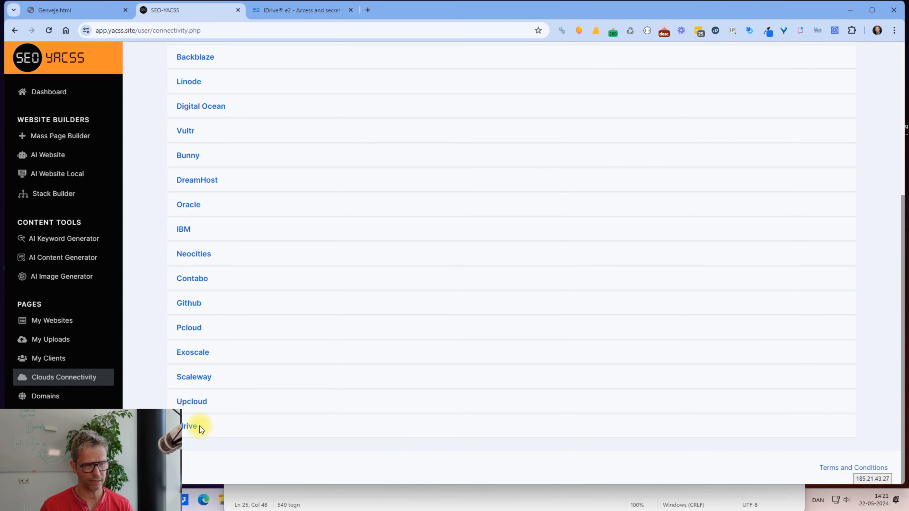
click(189, 427)
scroll(766, 381, down, 3)
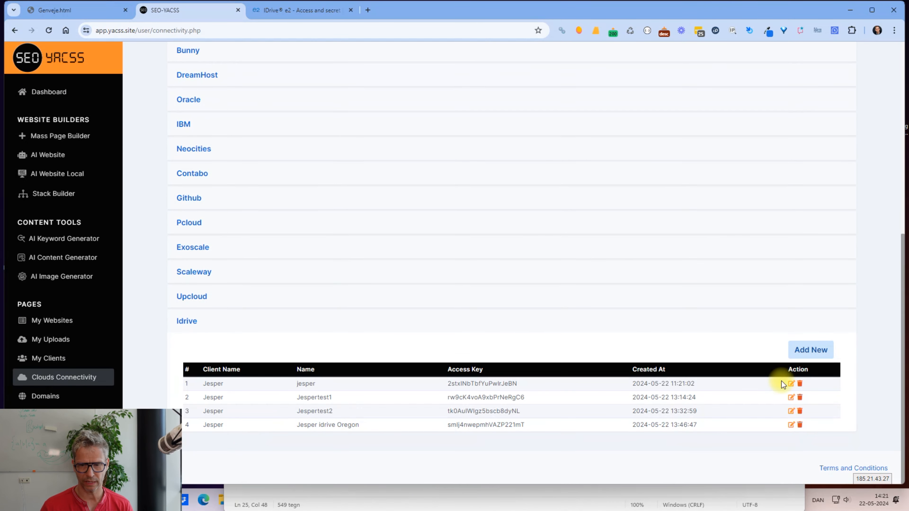
click(800, 383)
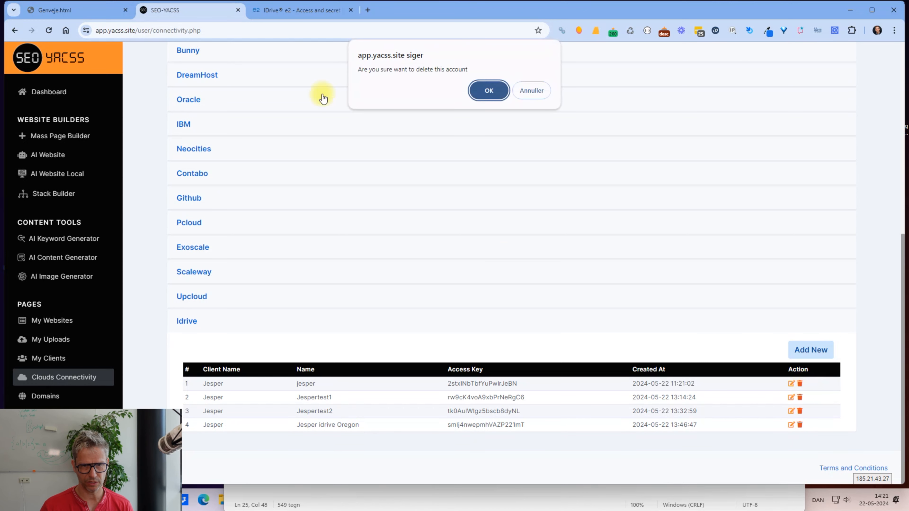
click(489, 90)
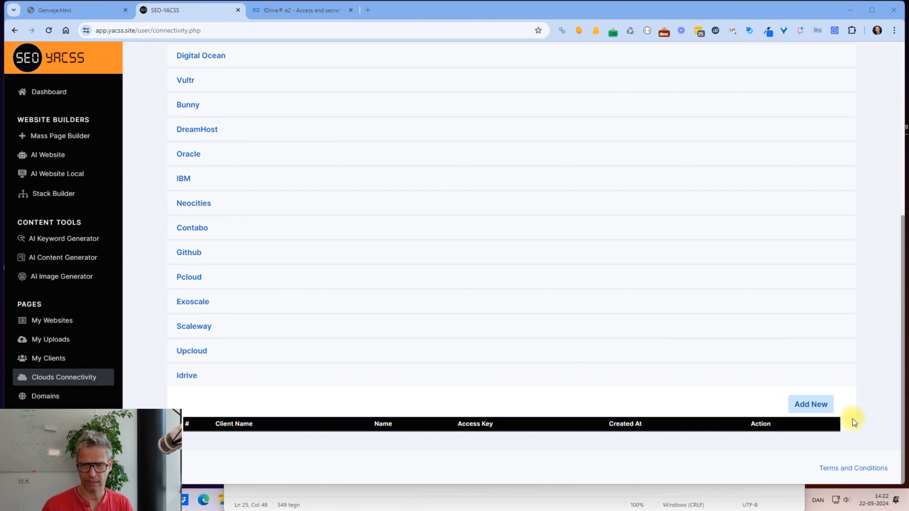
Step: Start a new idrive account, select the client, and name it with the client's first name followed by "idrive London"
click(810, 404)
click(455, 193)
click(416, 218)
click(408, 231)
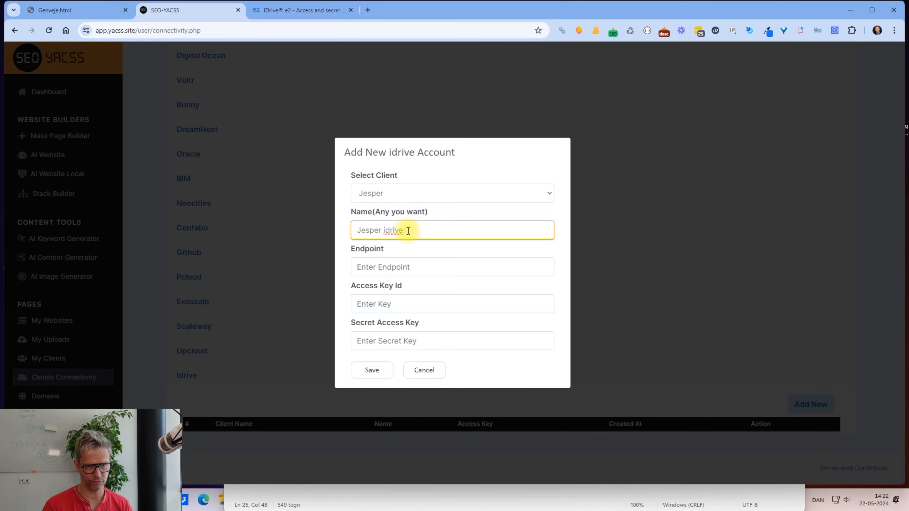
key(alt+Tab)
key(alt+Tab)
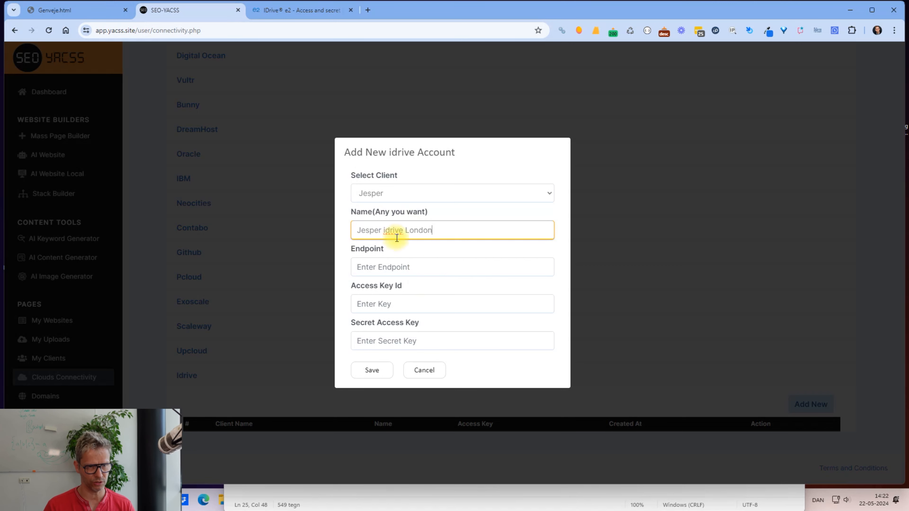
click(433, 261)
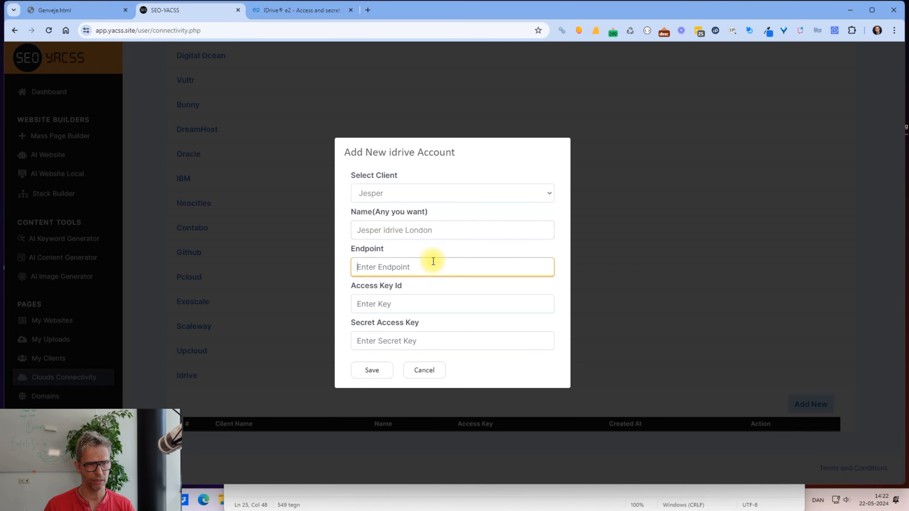
key(alt+Tab)
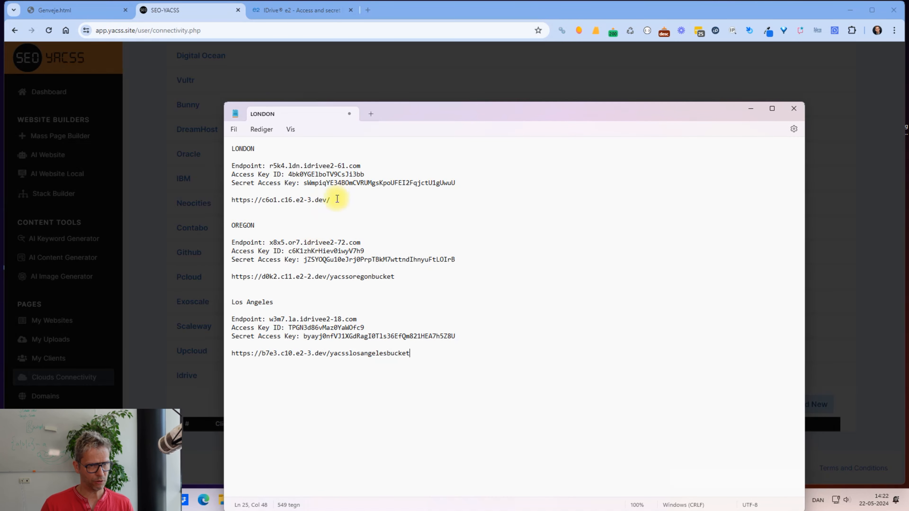
drag(331, 200, 235, 201)
key(ctrl+c)
key(alt+Tab)
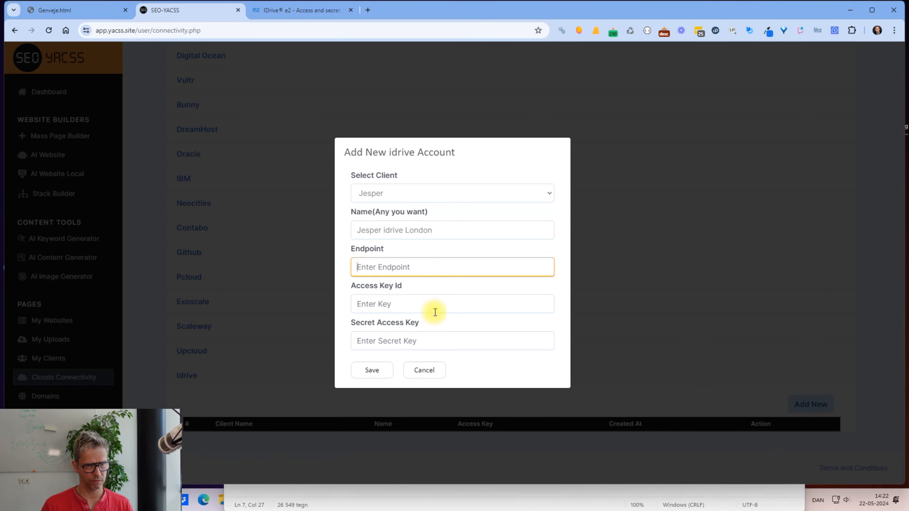
key(ctrl+v)
Step: Copy the London access key ID from Notepad into the account's Access Key Id field
key(alt+Tab)
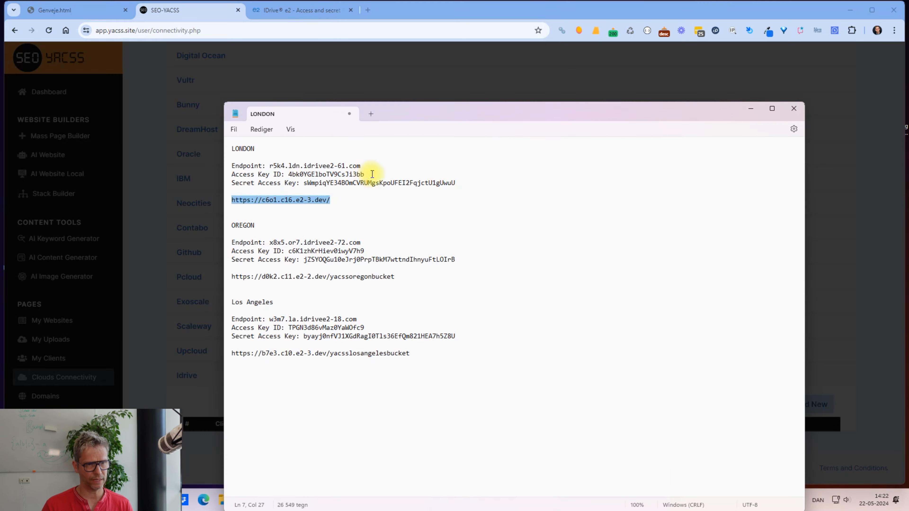
drag(364, 175, 286, 173)
key(ctrl+c)
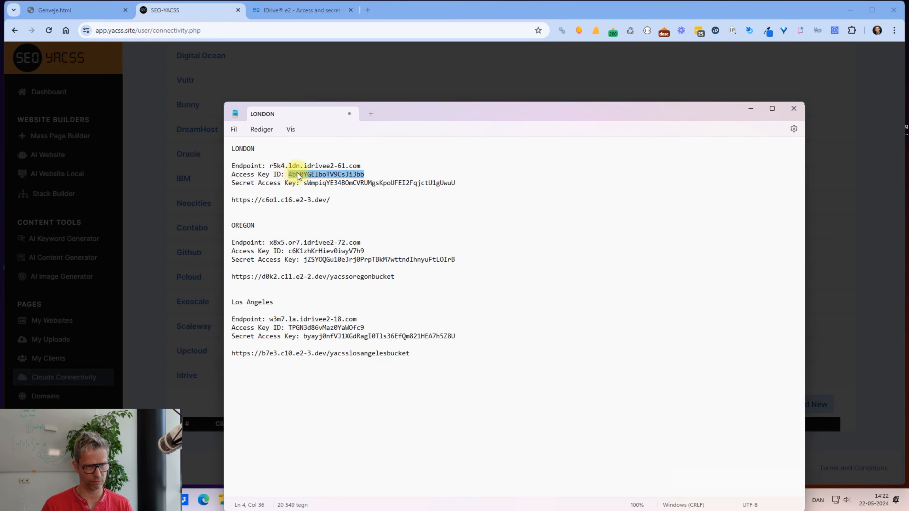
key(alt+Tab)
key(ctrl+v)
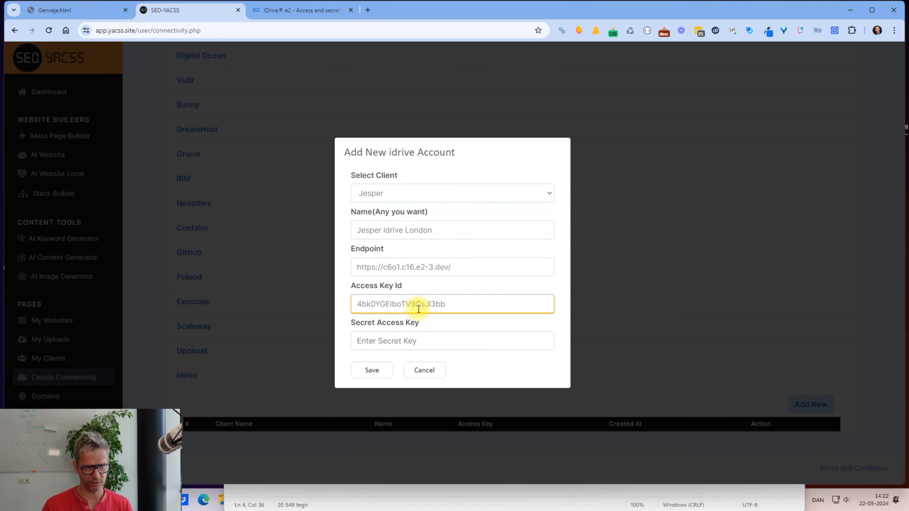
Step: Copy the London secret access key from Notepad into the Secret Access Key field and save the account
key(alt+Tab)
drag(455, 183, 305, 180)
key(ctrl+c)
key(alt+Tab)
click(429, 341)
key(ctrl+v)
click(388, 371)
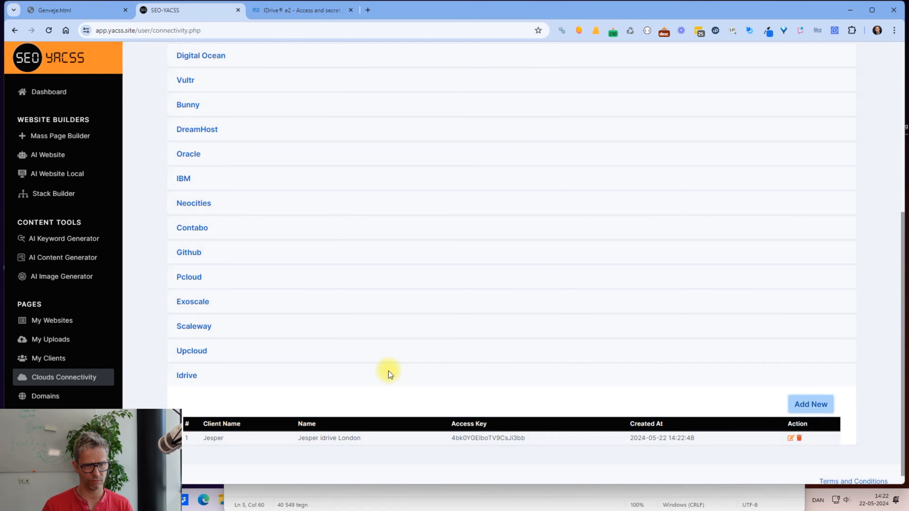
Step: Start a second idrive account for the same client and enter its name, starting with the client's first name and "idrive"
click(819, 391)
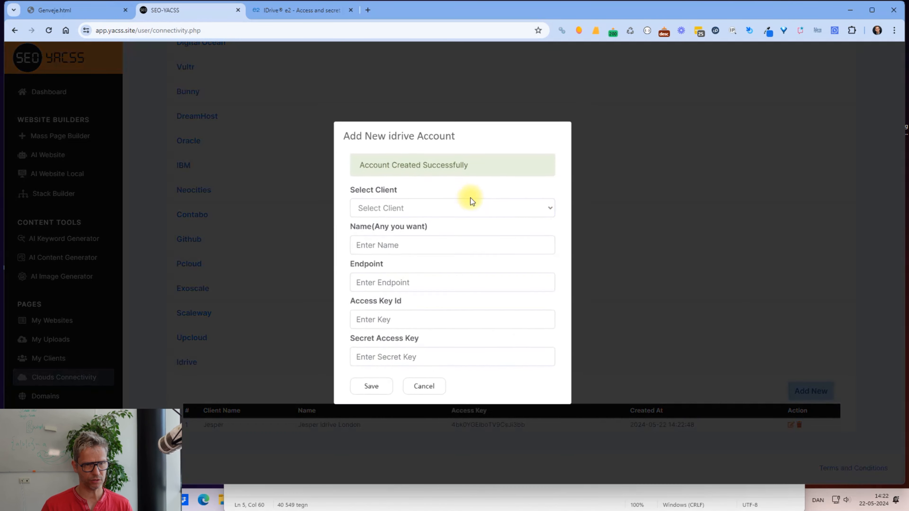
click(444, 209)
click(430, 234)
click(422, 245)
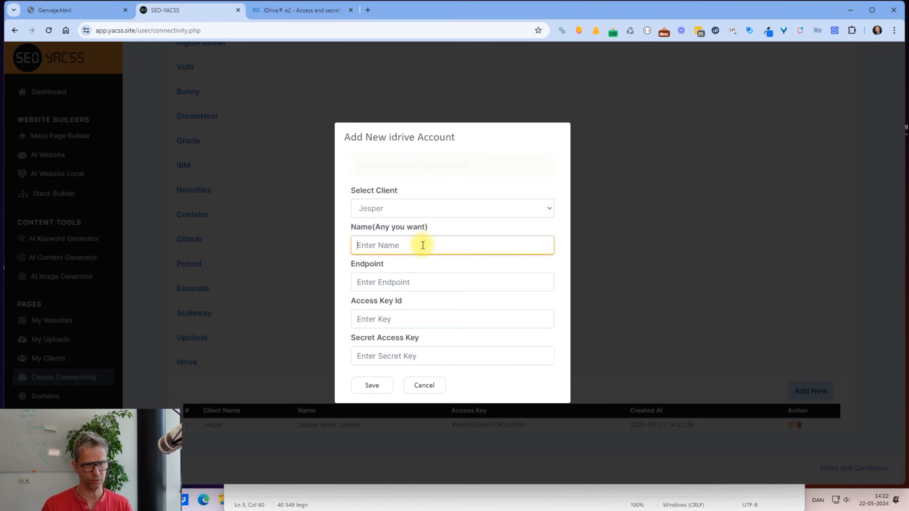
text(Jesper)
text(idrive)
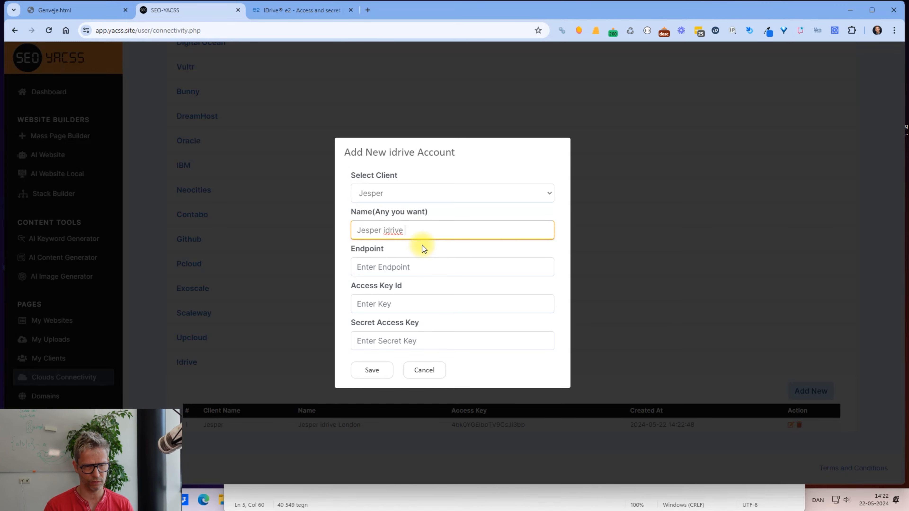
key(alt+Tab)
key(alt+Tab)
key(alt+Tab)
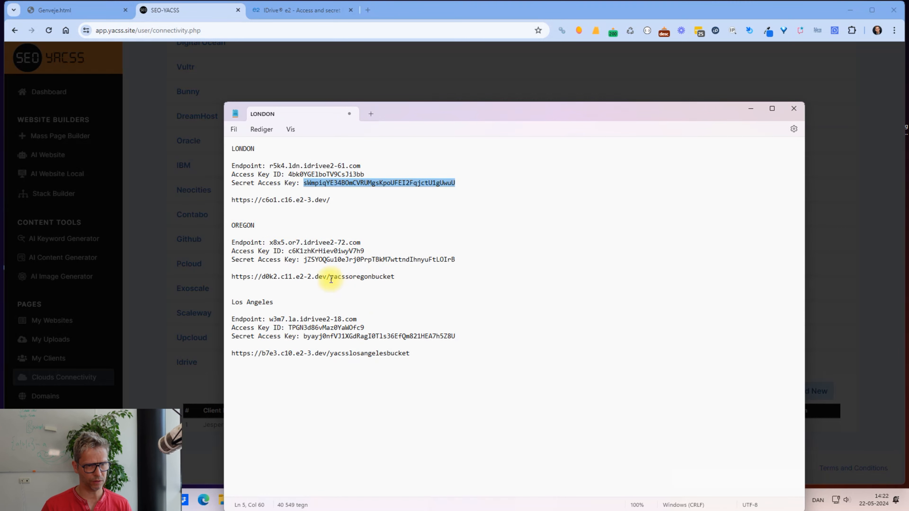
drag(330, 277, 399, 277)
key(Delete)
key(Delete)
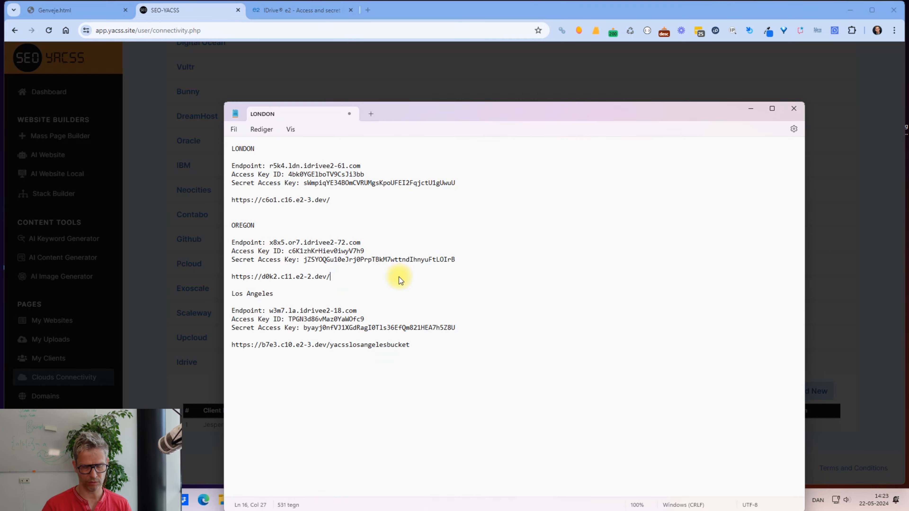
Step: Copy the shortened Oregon URL into the second account's Endpoint field and return to the Notepad details
triple_click(398, 277)
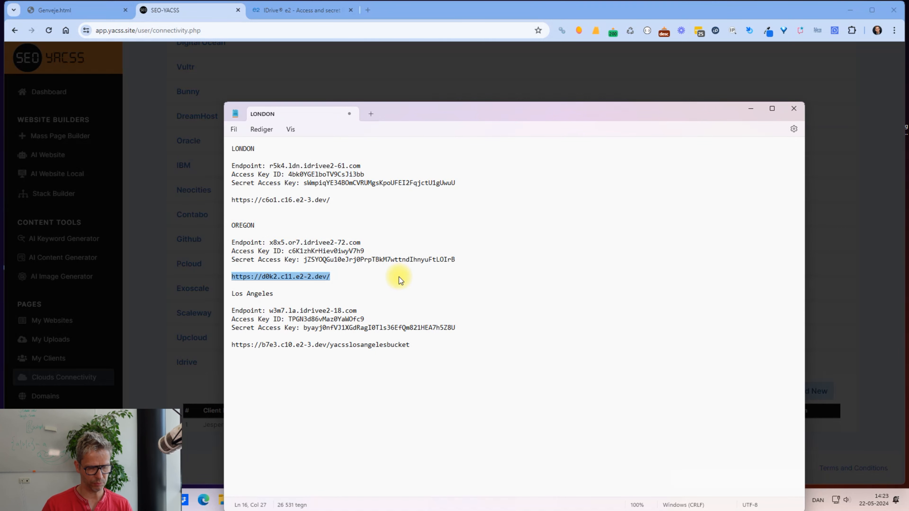
key(alt+Tab)
click(404, 266)
key(ctrl+v)
key(alt+Tab)
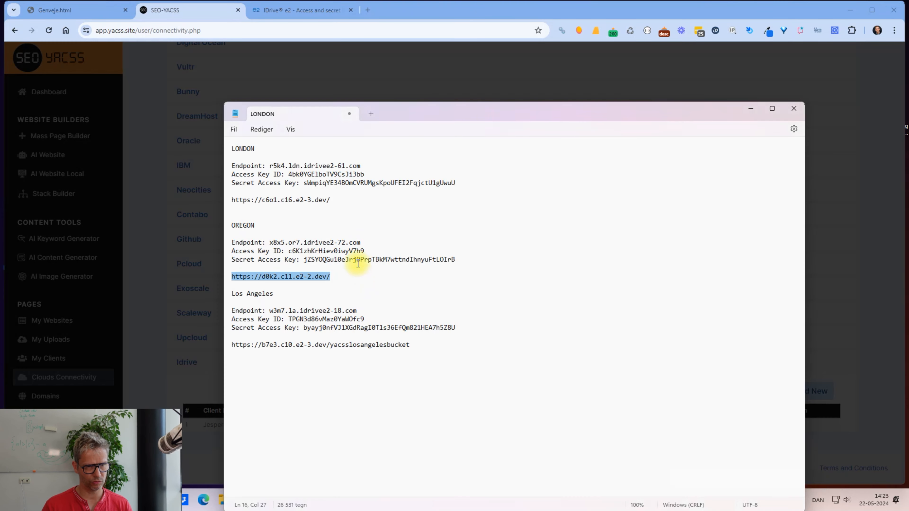
Step: Copy the Oregon access key ID from Notepad into the second idrive account's Access Key Id field
drag(364, 252, 289, 254)
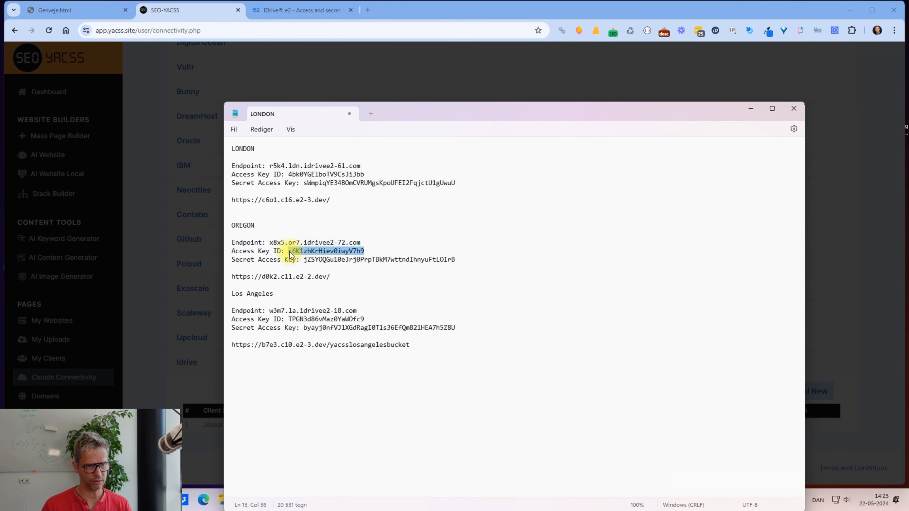
key(ctrl+c)
key(alt+Tab)
click(405, 296)
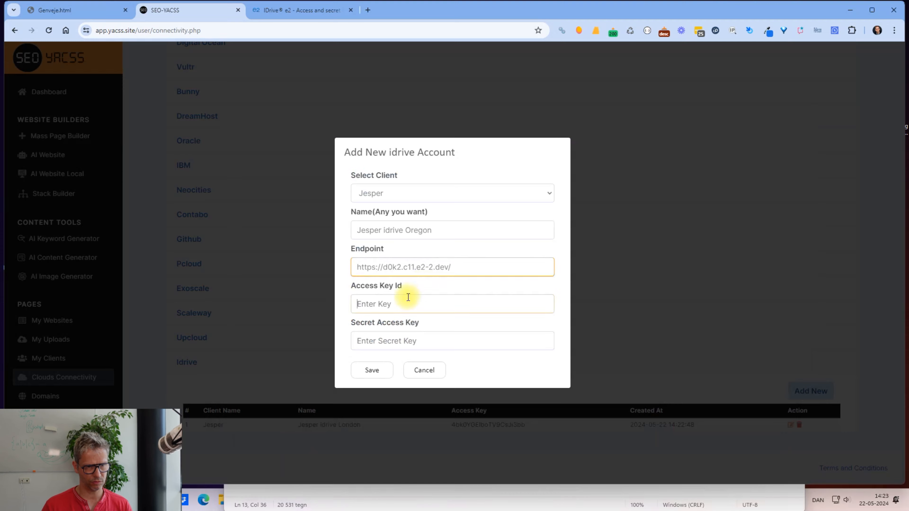
key(ctrl+v)
Step: Copy the Oregon secret access key from Notepad into the Secret Access Key field and save the second account
key(alt+Tab)
drag(461, 264, 303, 259)
key(ctrl+c)
key(alt+Tab)
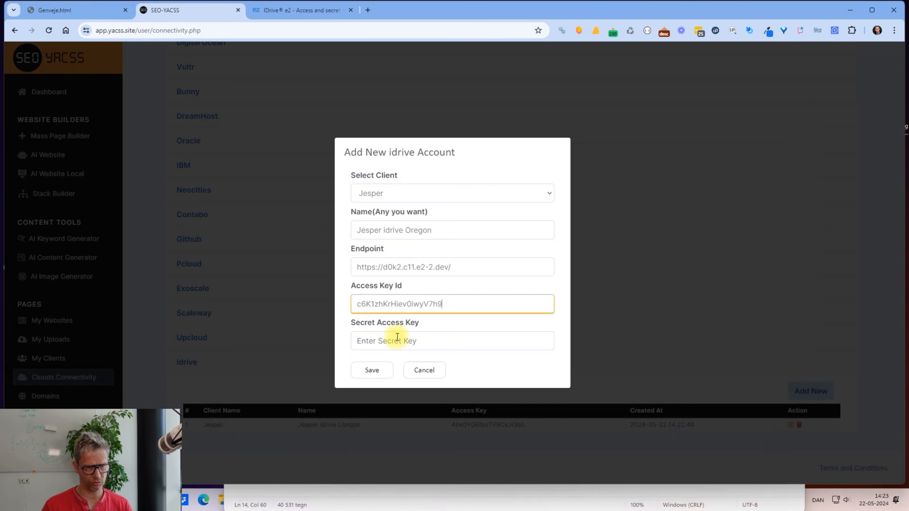
click(398, 341)
key(ctrl+v)
click(374, 369)
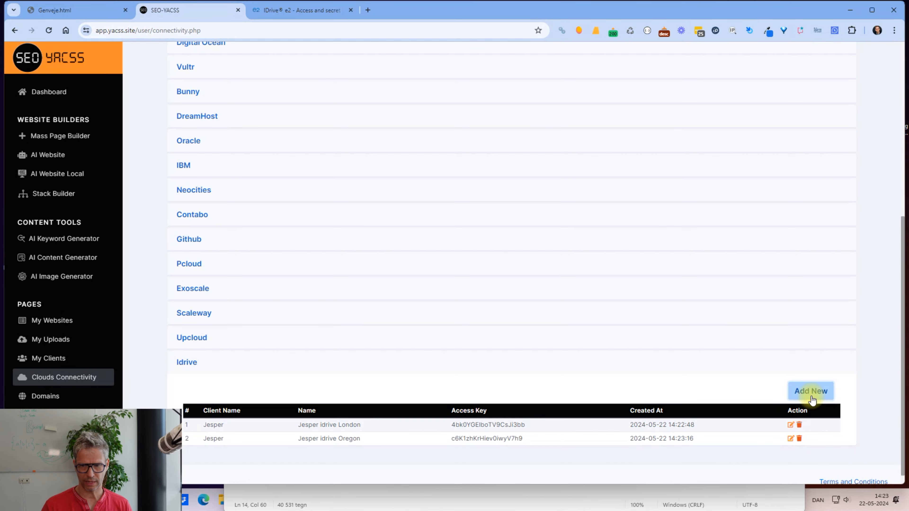
Step: Start a third idrive account for the same client, naming it with the client's first name followed by "idrive Los Angeles"
click(810, 391)
click(433, 209)
click(425, 233)
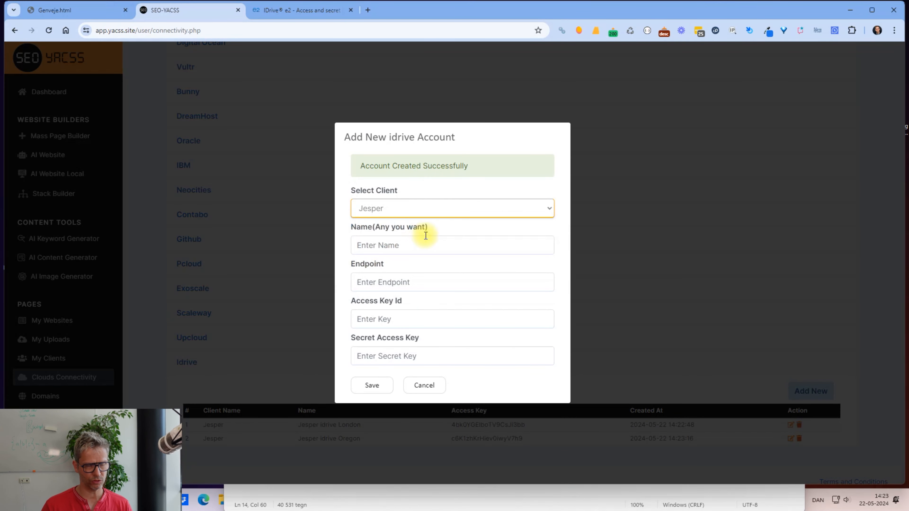
click(417, 244)
text(Jesper idrive Los)
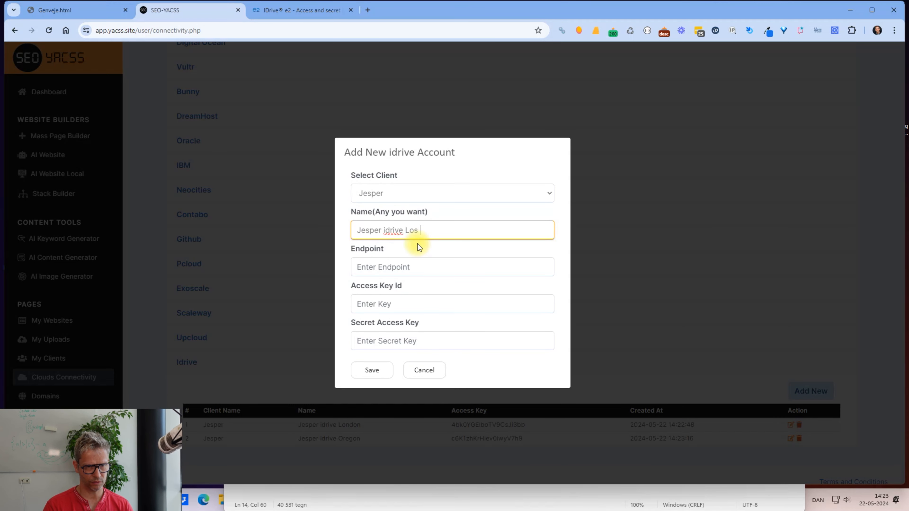
text( Angeles)
key(alt+Tab)
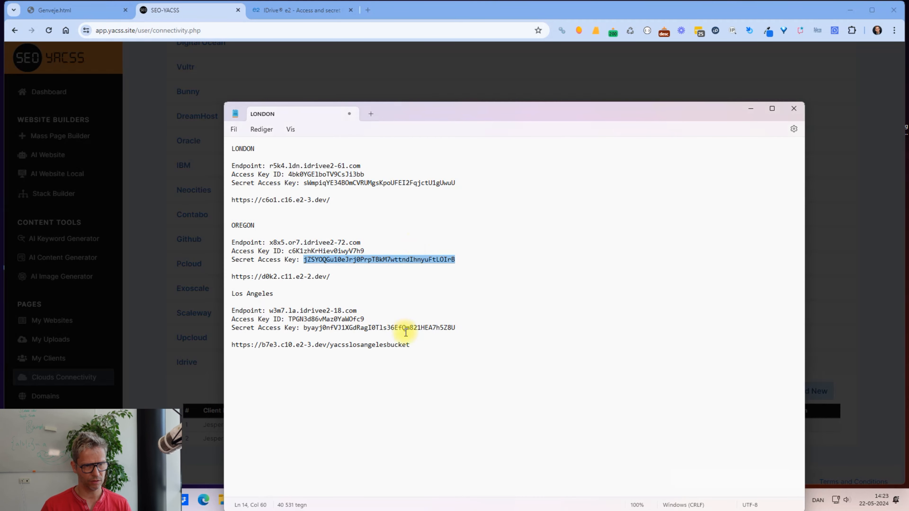
click(412, 345)
drag(334, 345, 417, 354)
key(BackSpace)
key(BackSpace)
Step: Copy the shortened Los Angeles URL from Notepad into the third account's Endpoint field
key(shift+Home)
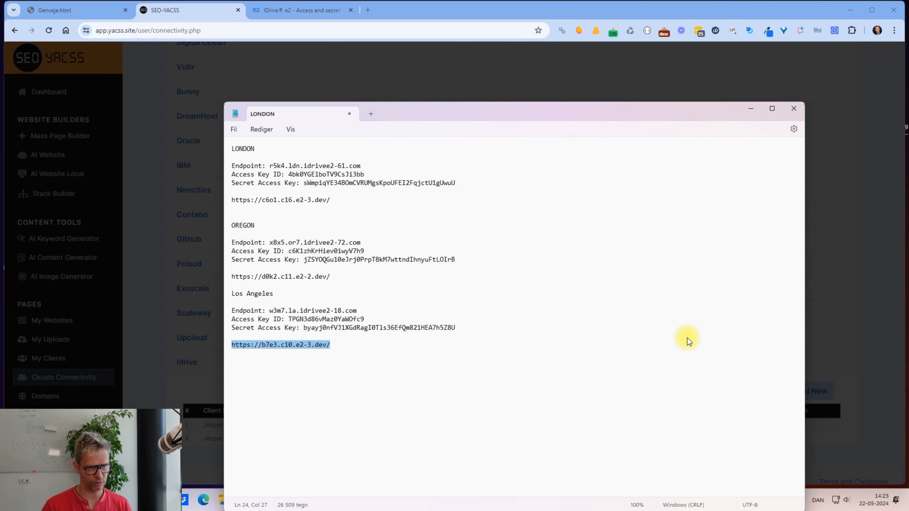
key(ctrl+c)
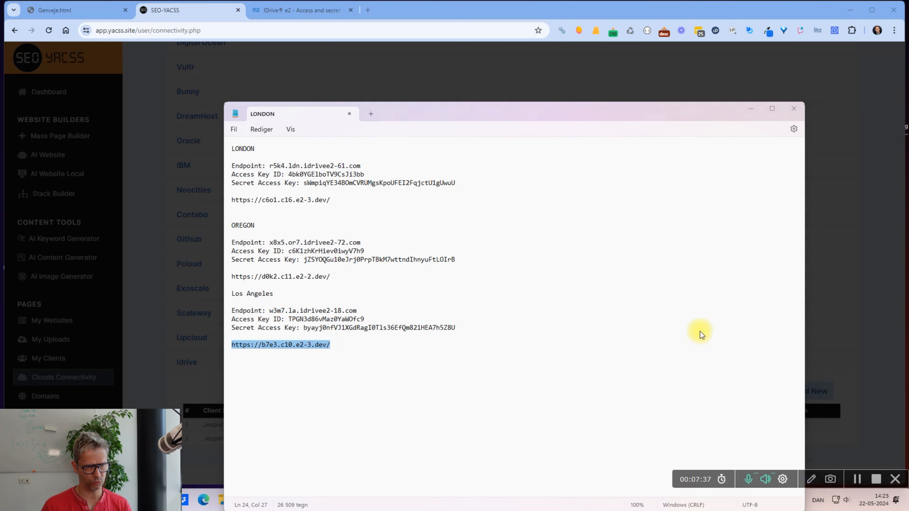
key(alt+Tab)
click(410, 267)
key(ctrl+v)
Step: Copy the Los Angeles access key ID from Notepad into the third account's Access Key Id field
key(alt+Tab)
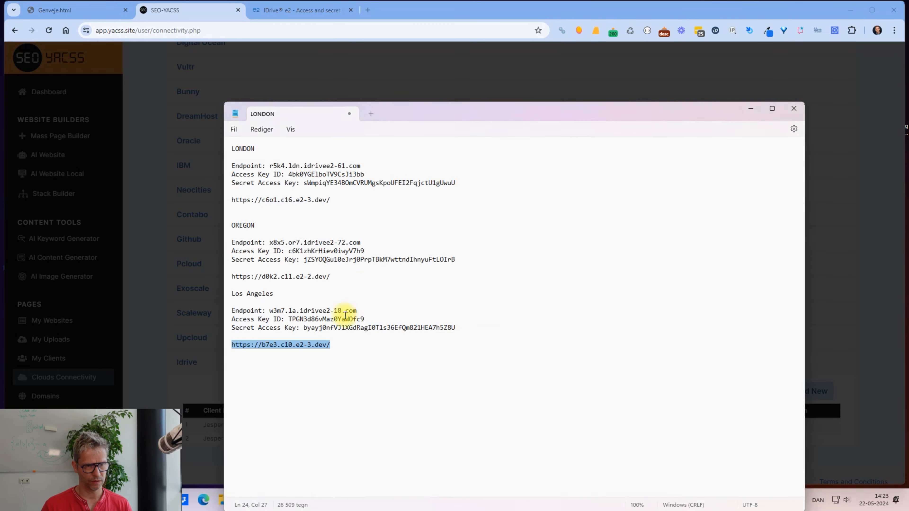
double_click(365, 318)
key(ctrl+c)
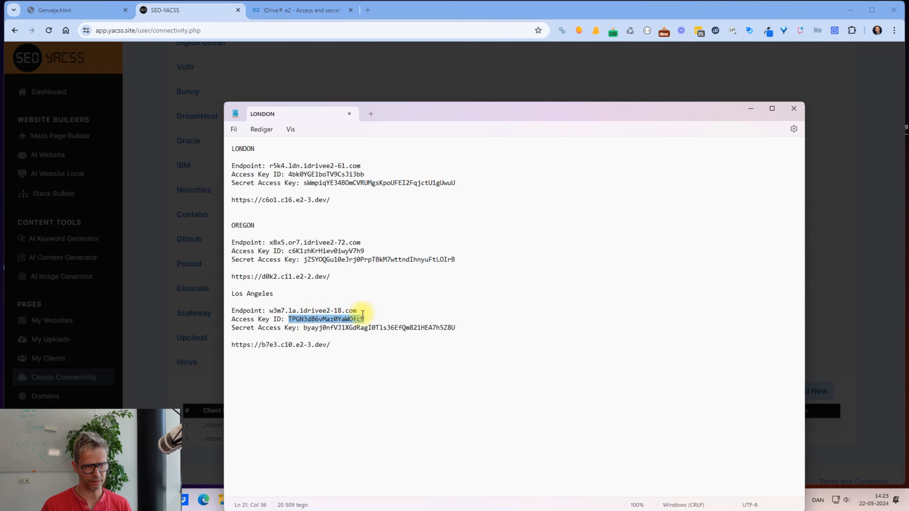
key(alt+Tab)
click(404, 304)
key(ctrl+v)
Step: Copy the Los Angeles secret access key from Notepad into the Secret Access Key field and save the third account
key(alt+Tab)
drag(465, 330, 304, 329)
key(ctrl+c)
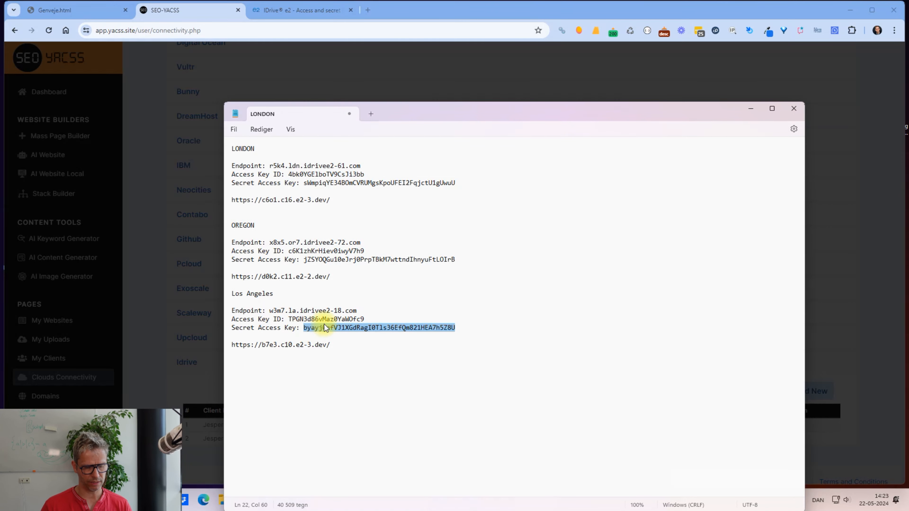
key(alt+Tab)
click(404, 341)
key(ctrl+v)
click(381, 373)
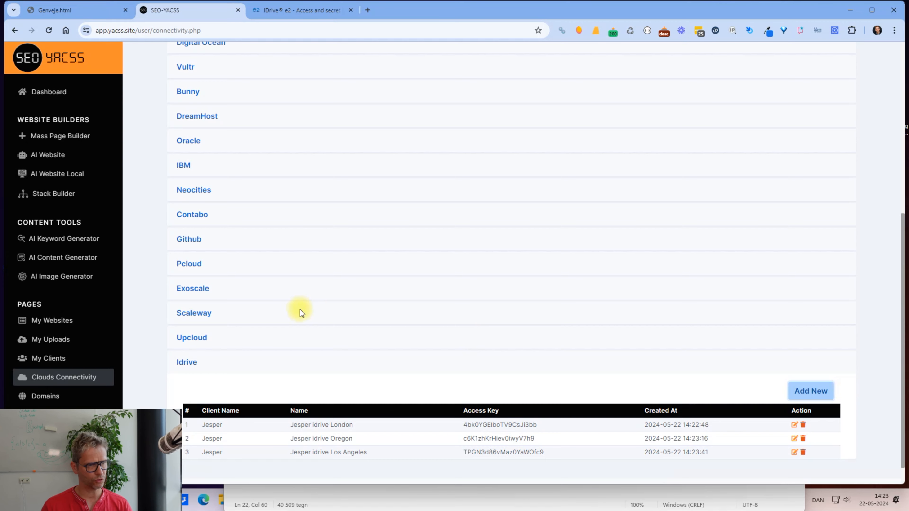
Step: Start a new site in the Mass Page Builder and set its website name to "wonderful test" in the build settings
click(53, 320)
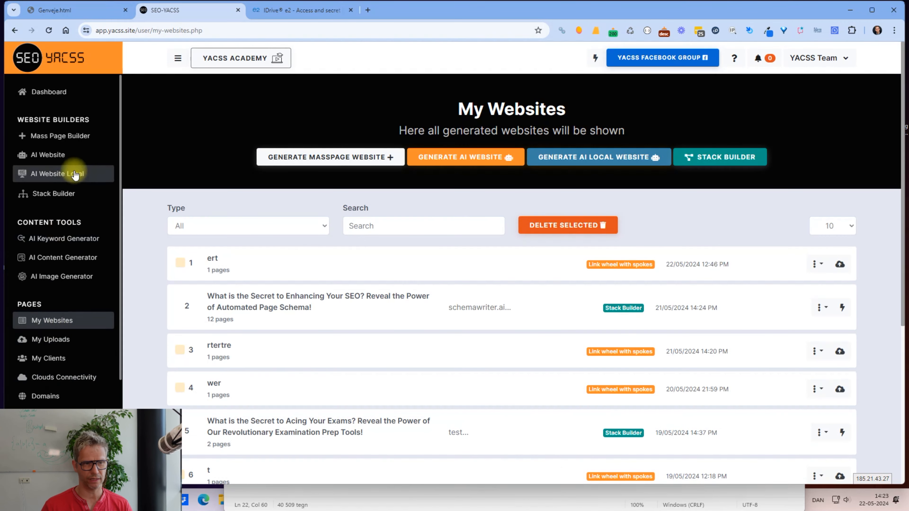
click(47, 137)
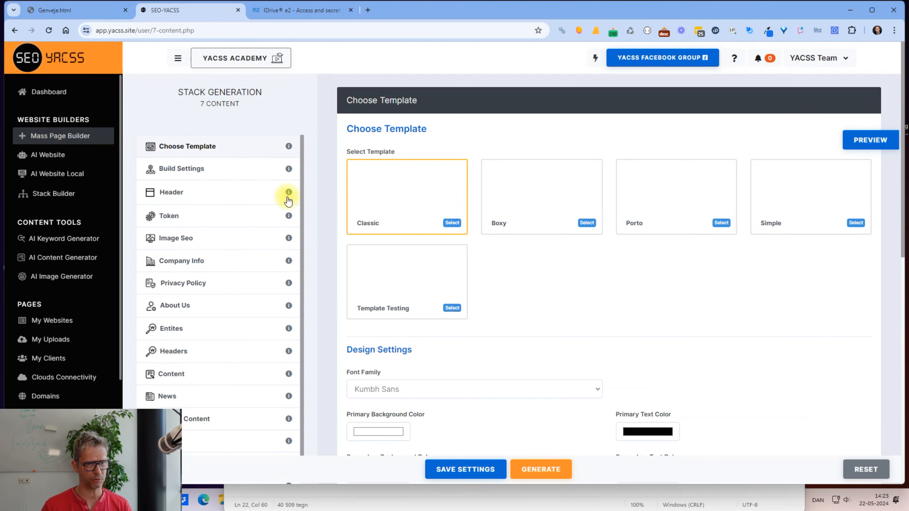
click(250, 168)
click(413, 247)
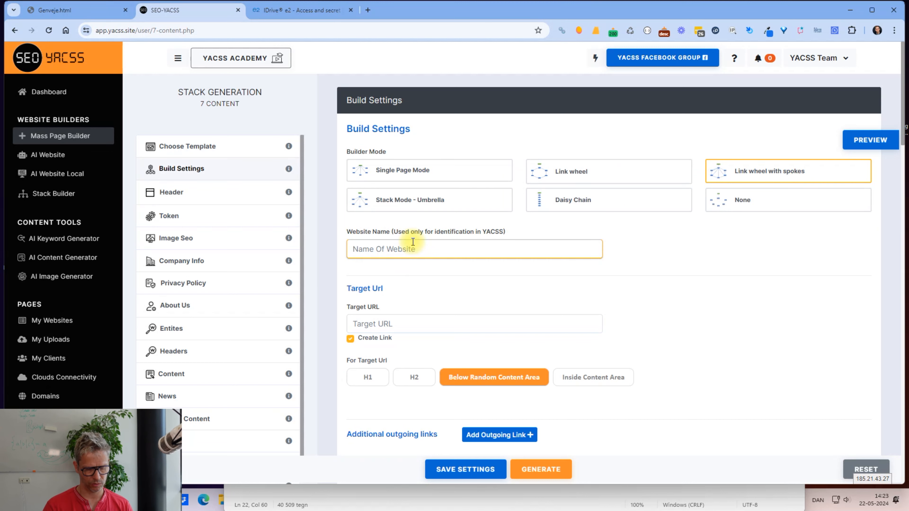
text(weon)
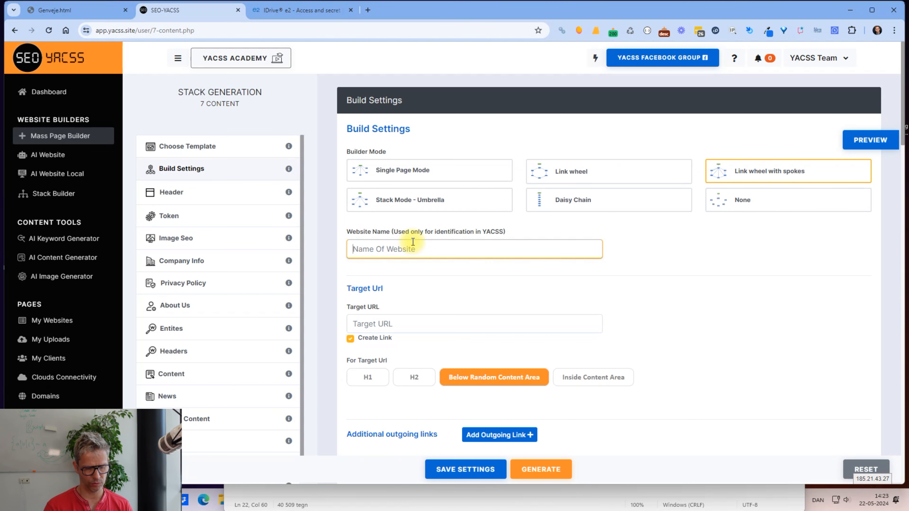
text(erful test)
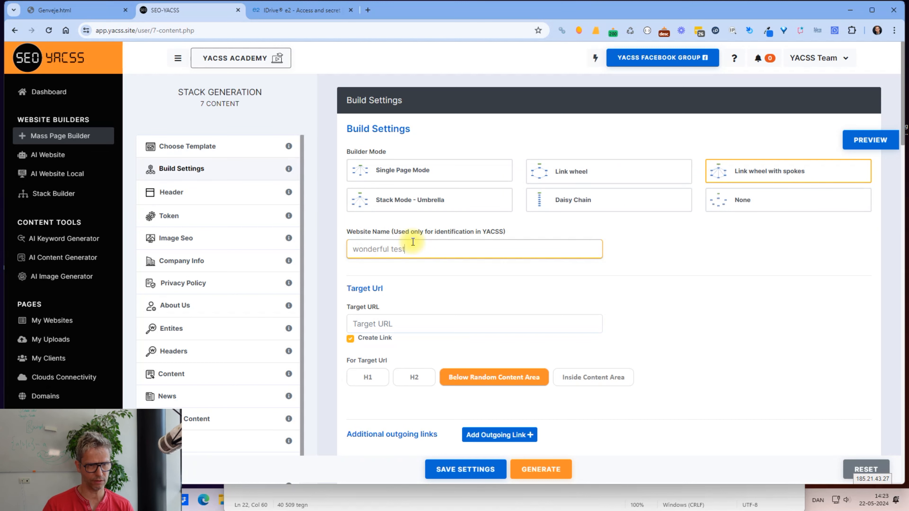
Step: Choose the Template Testing template for the wonderful test website
click(194, 147)
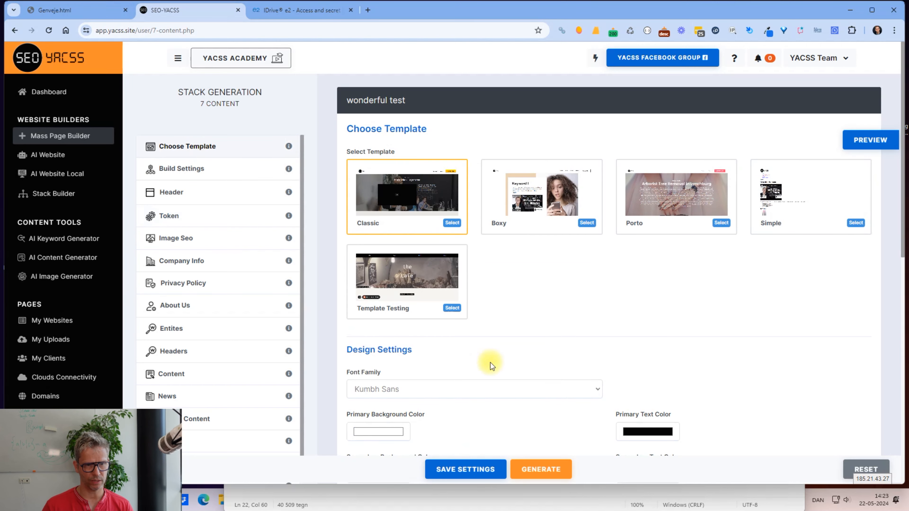
click(429, 274)
click(747, 276)
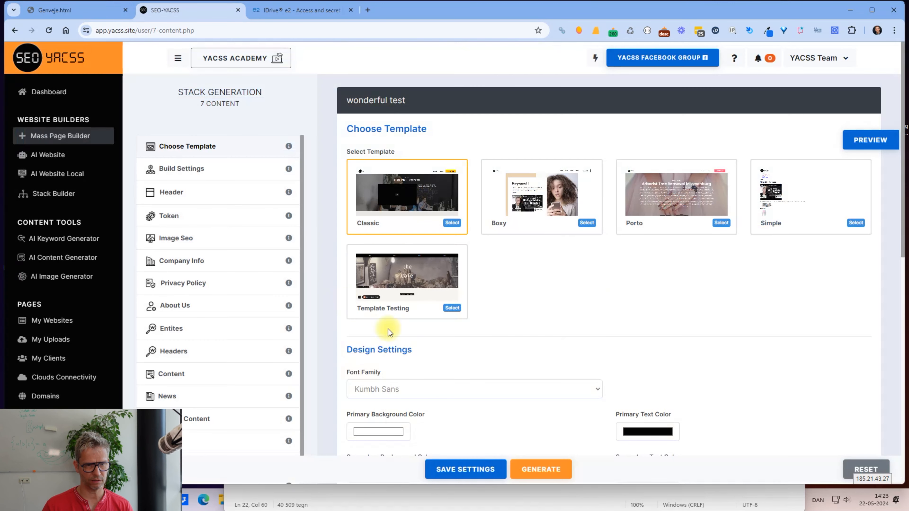
click(457, 312)
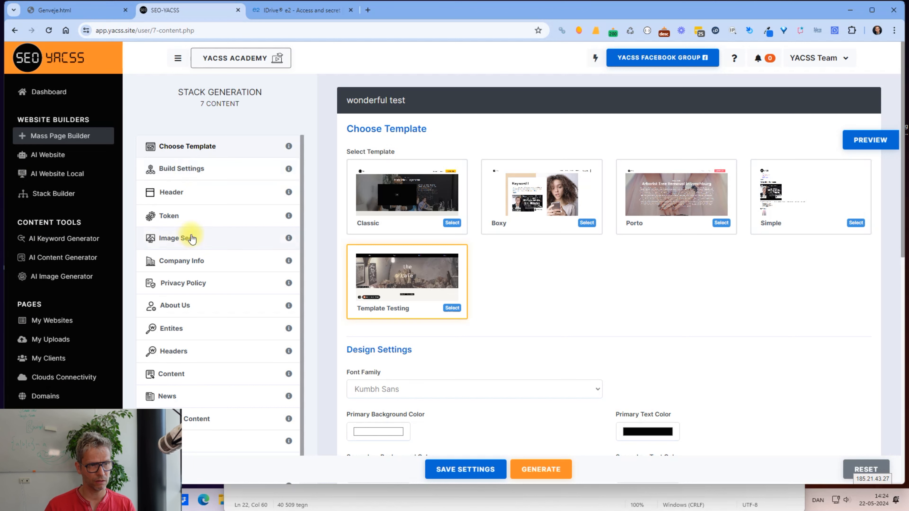
Step: Set the meta title in the header settings to "test" and generate the website's HTML files
click(178, 193)
click(457, 278)
text(test)
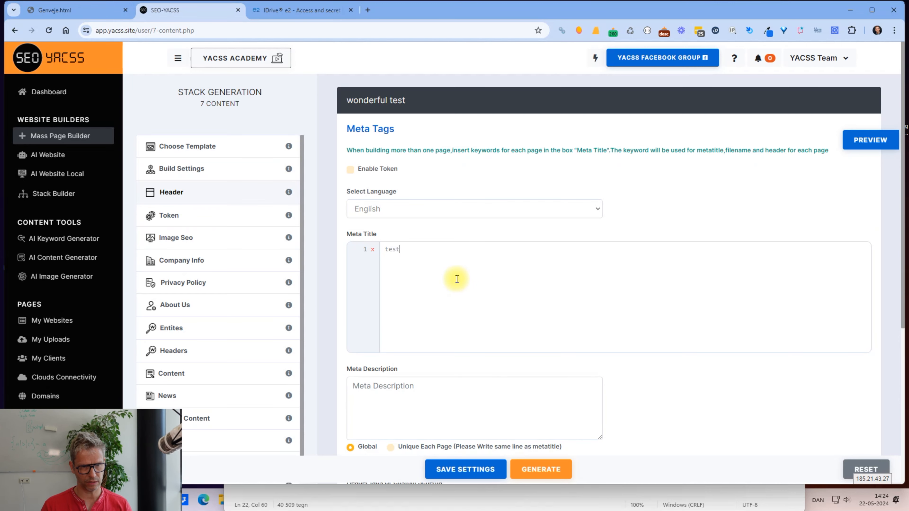
click(477, 469)
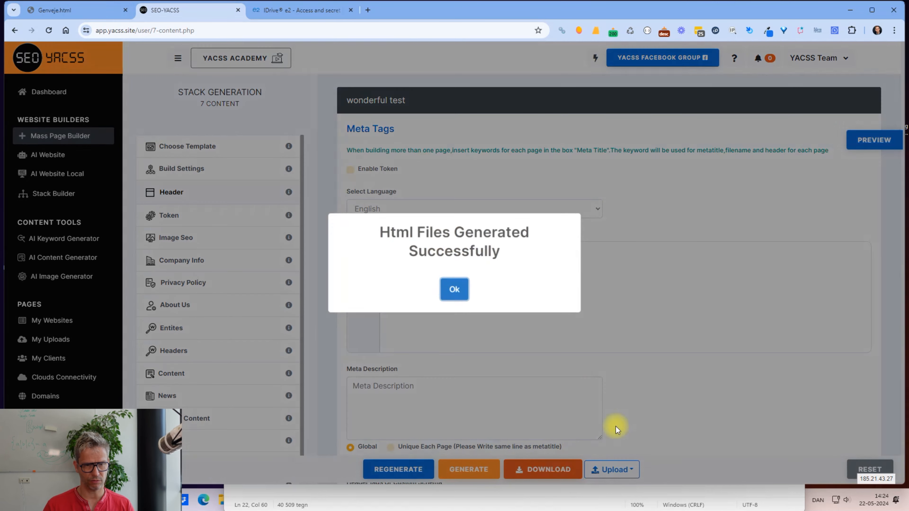
click(451, 288)
Step: Open the Idrive upload page for the generated website and select the client's London idrive account
click(609, 470)
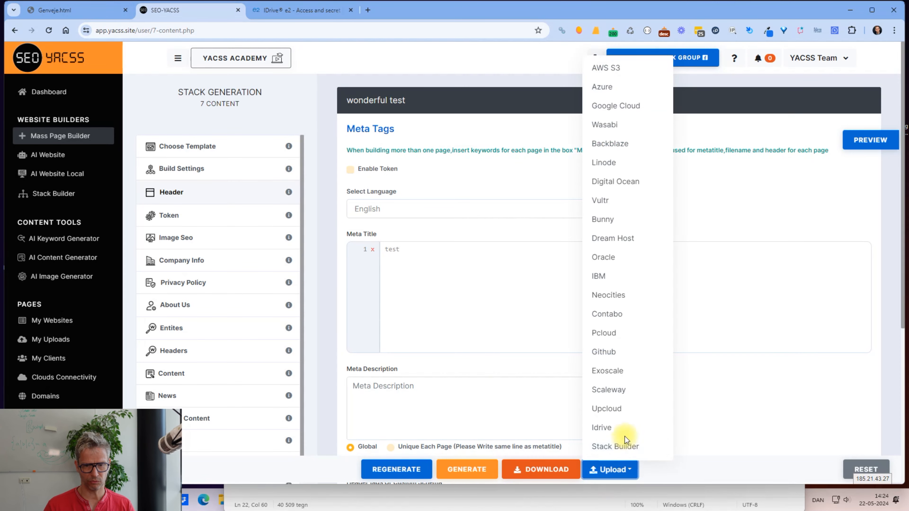
click(617, 430)
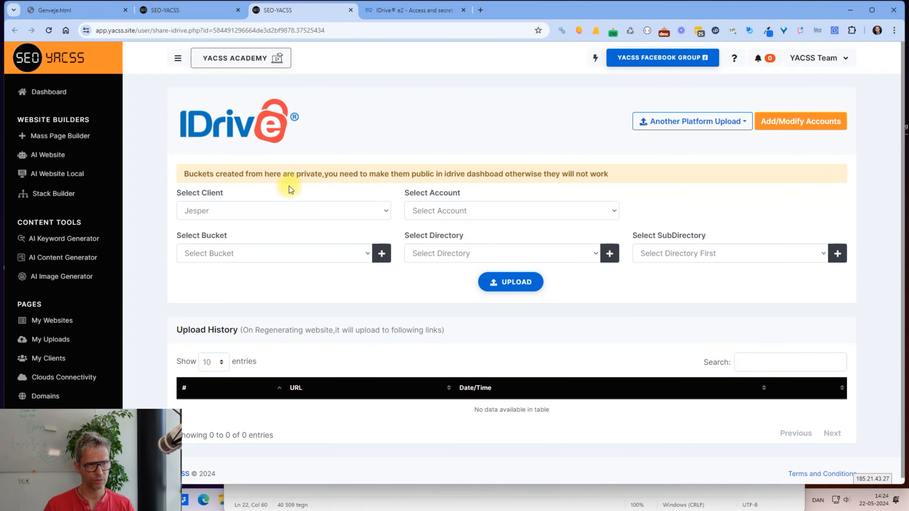
click(435, 210)
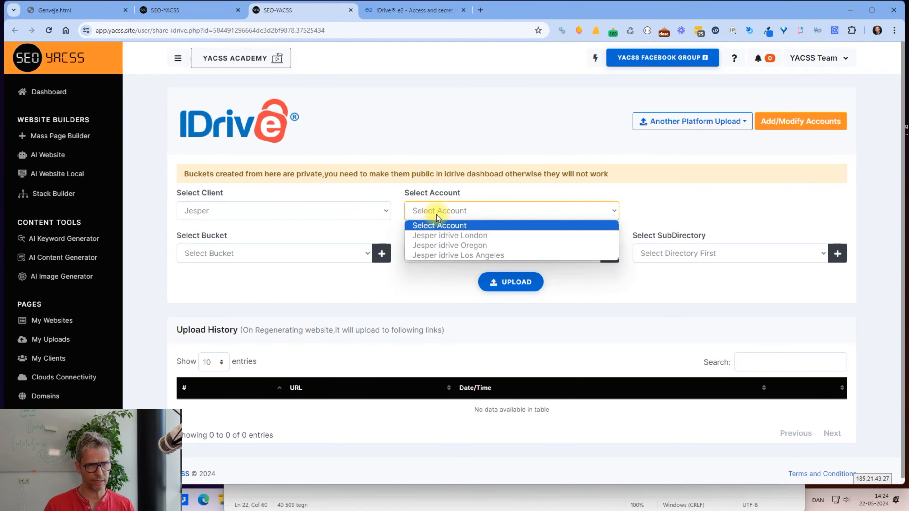
click(454, 235)
Step: Create a new bucket named yacsstest1 in the London account and upload the website to it
click(294, 254)
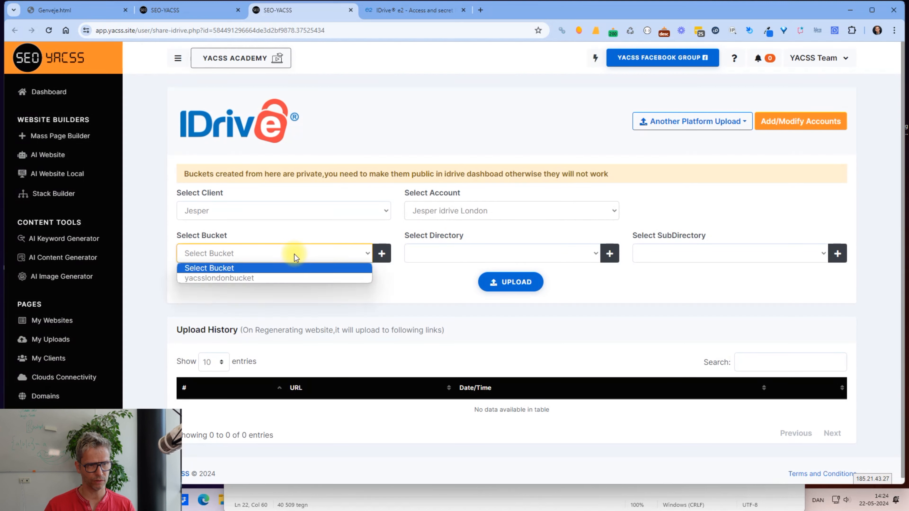
click(382, 254)
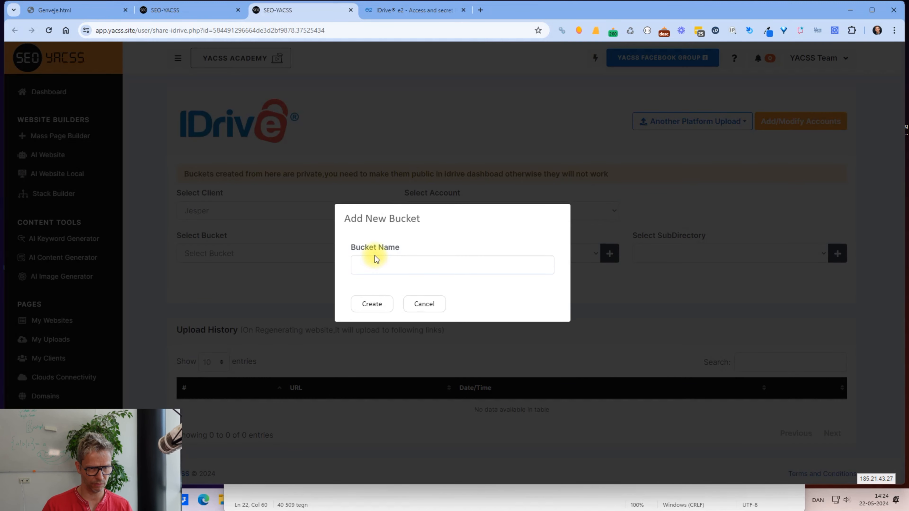
click(383, 266)
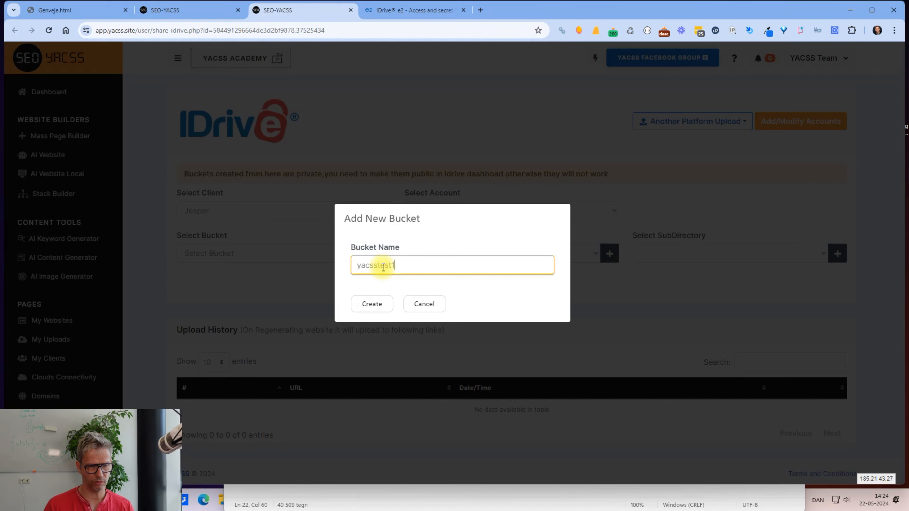
click(370, 303)
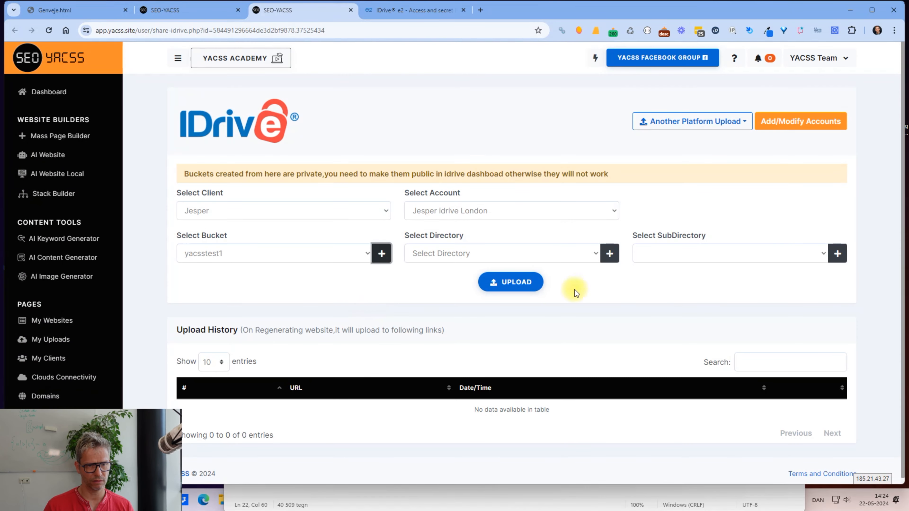
click(519, 285)
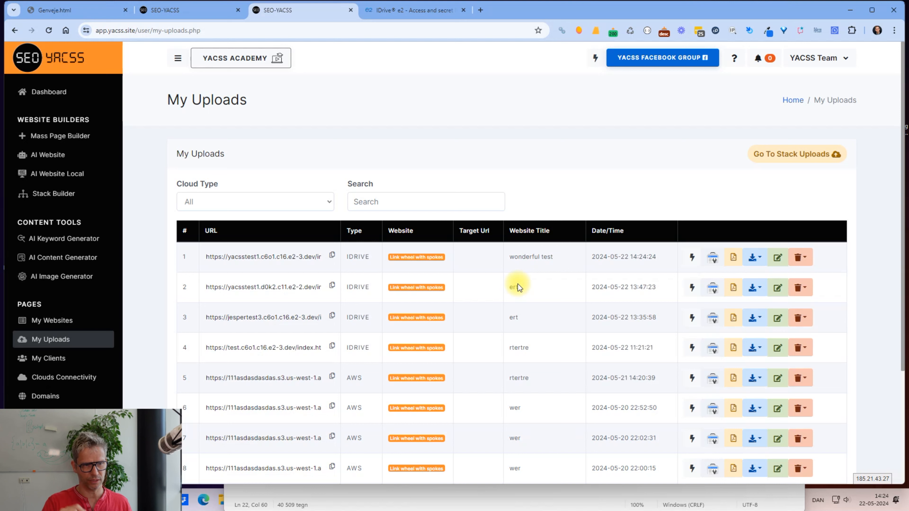
Step: Copy the URL of the uploaded wonderful test site and open it in a new browser tab to test it
click(332, 254)
click(480, 10)
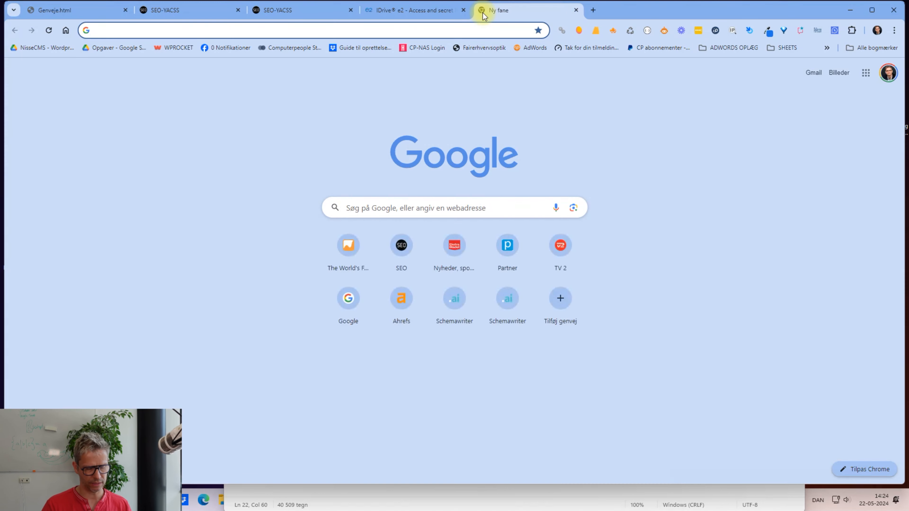
key(ctrl+v)
key(Return)
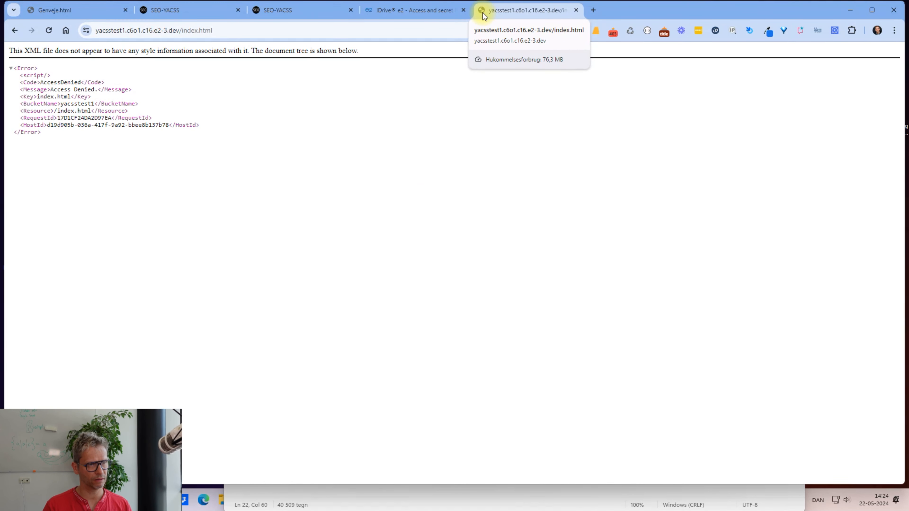
Step: In the IDrive e2 buckets, make the files in yacsstest1 public with Read Only access and update the bucket
click(427, 13)
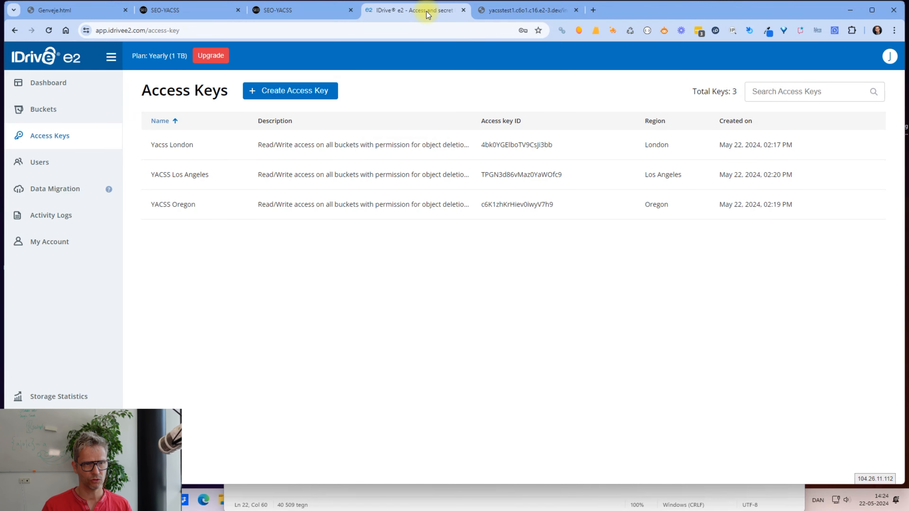
click(50, 105)
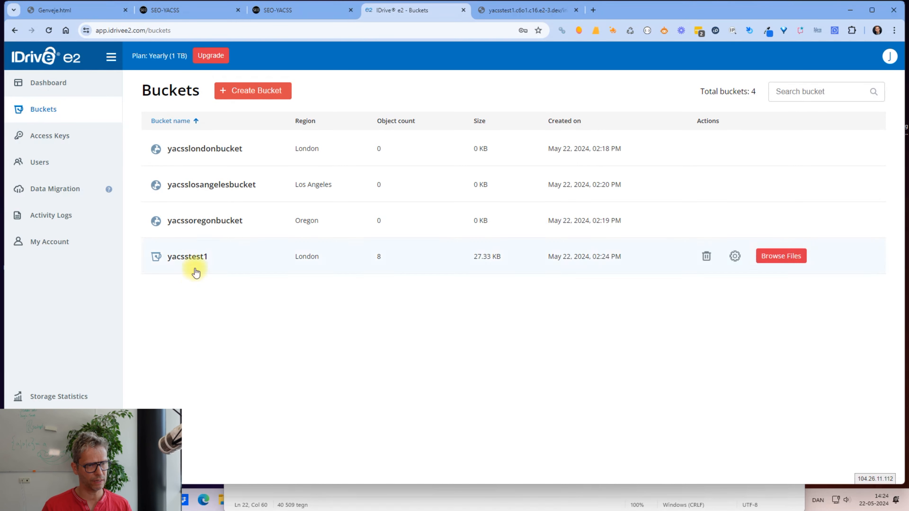
click(738, 259)
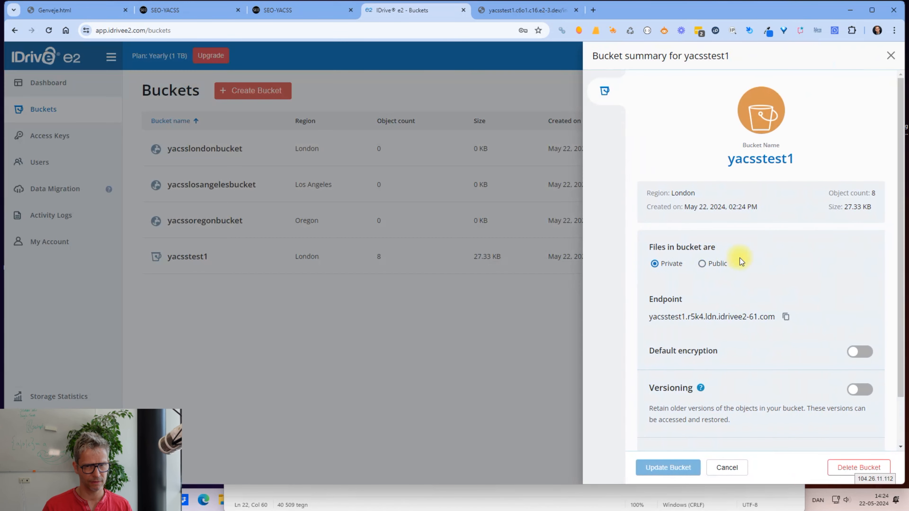
click(702, 263)
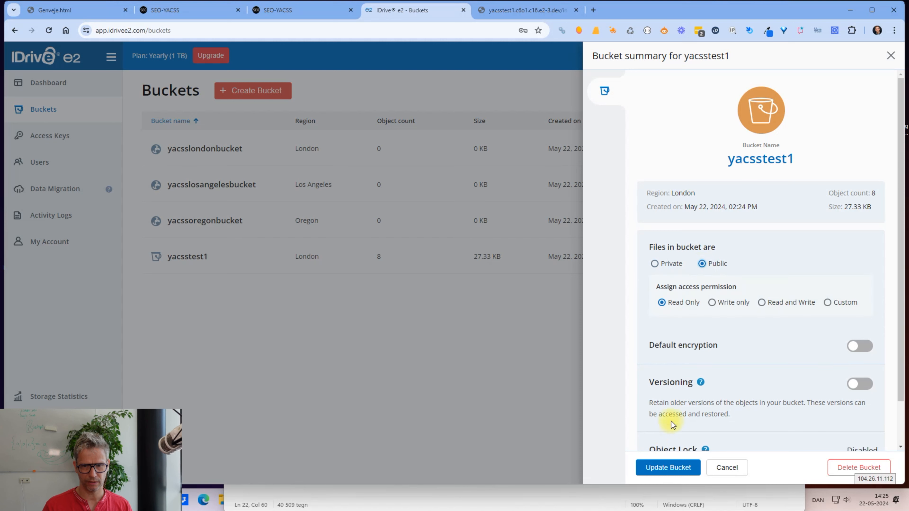
click(659, 467)
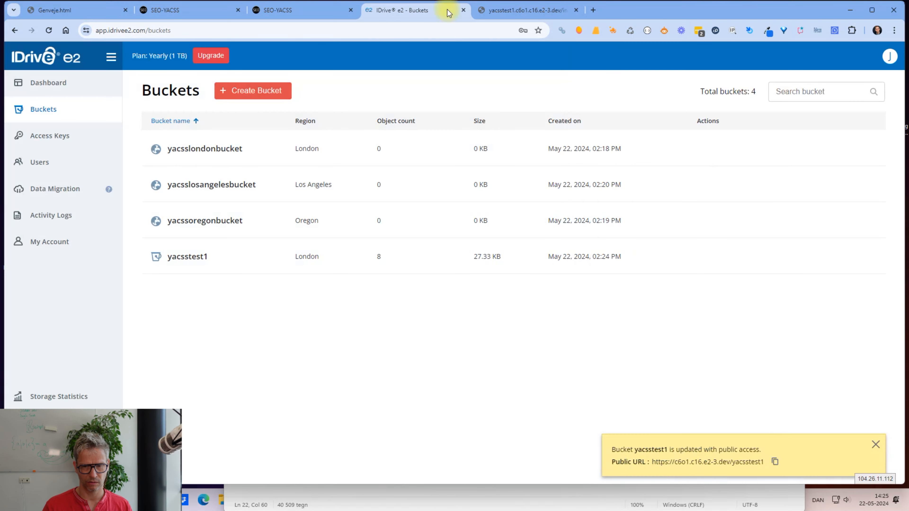
Step: Reload the yacsstest1 site and check its Mangools SEO metrics for the exact URL
click(514, 11)
key(F5)
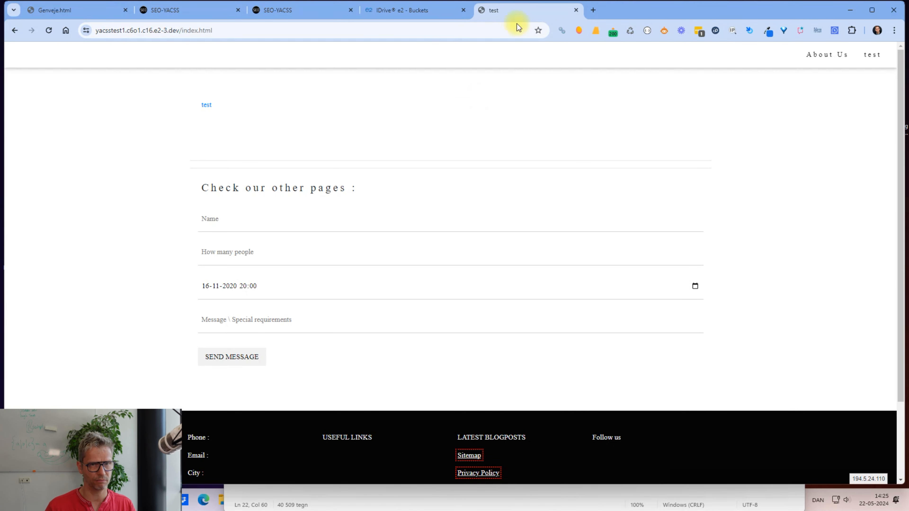
click(576, 35)
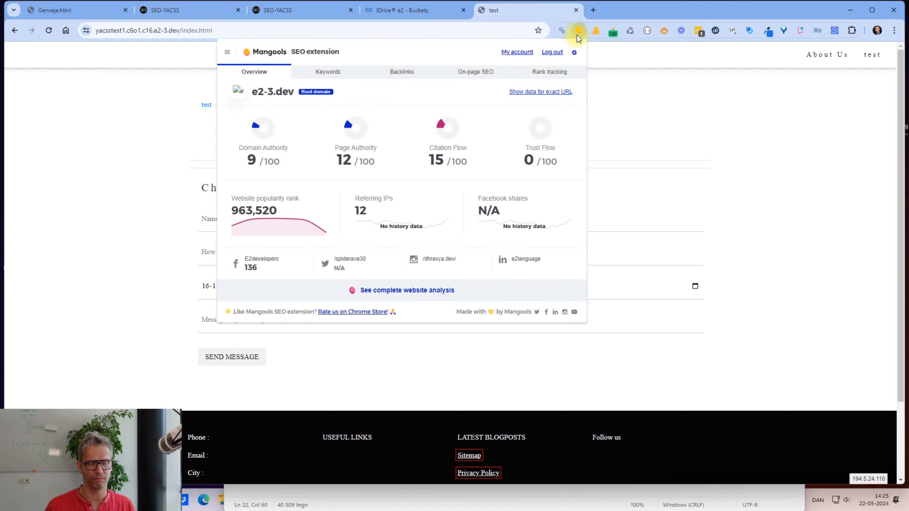
click(562, 93)
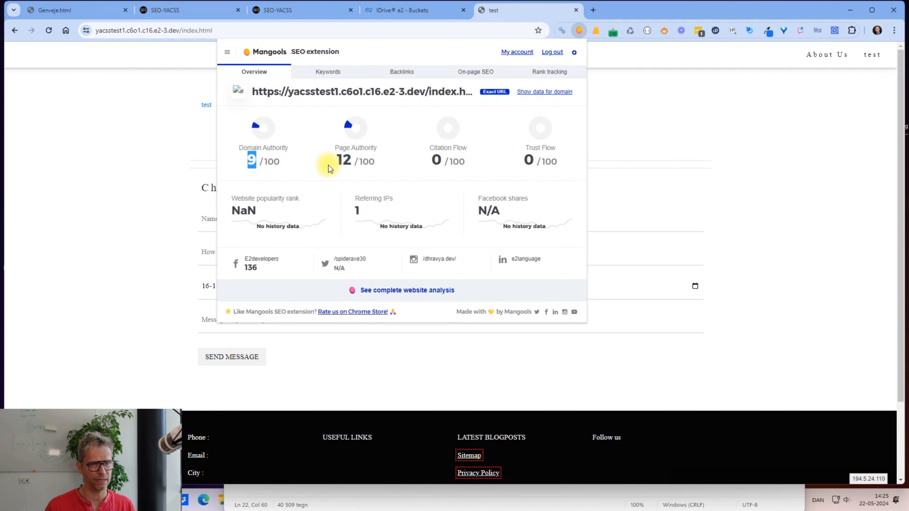
Step: In YACSS, open the IDrive upload page for the wonderful test website and select the client's Oregon idrive account
click(309, 11)
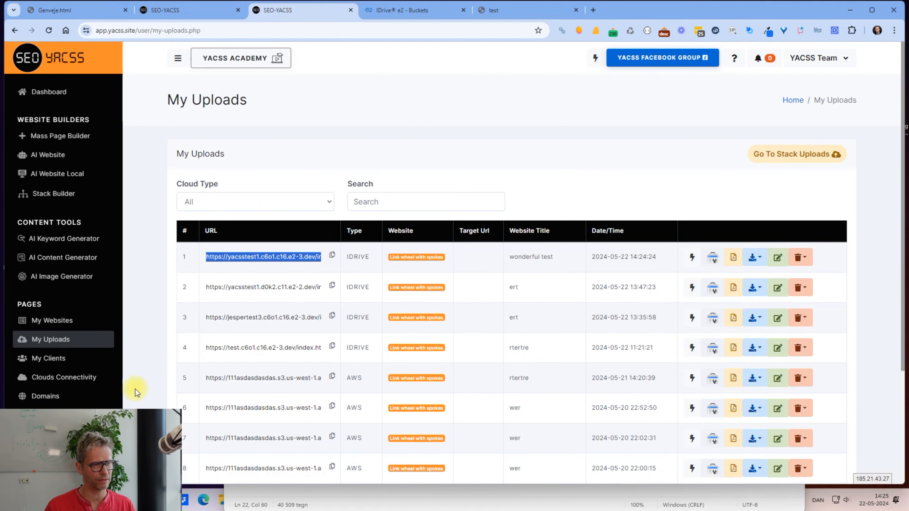
click(50, 320)
click(847, 267)
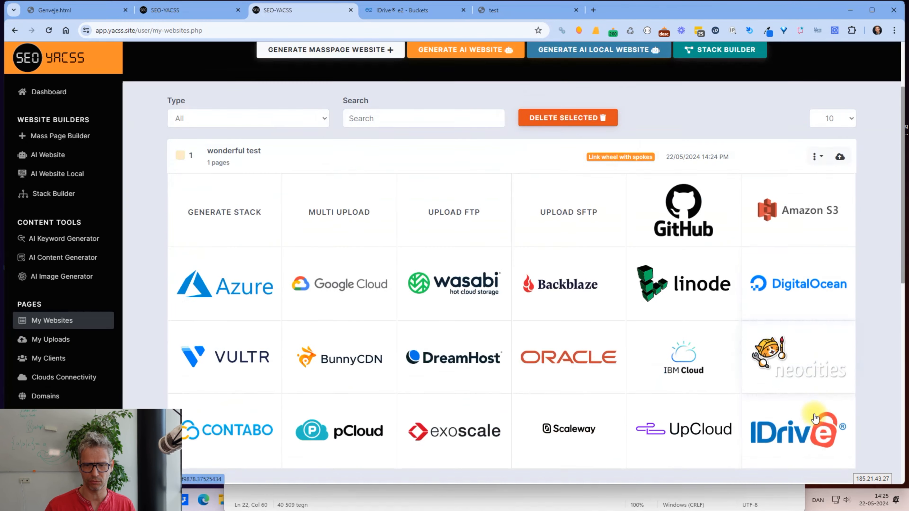
scroll(787, 358, down, 5)
click(781, 376)
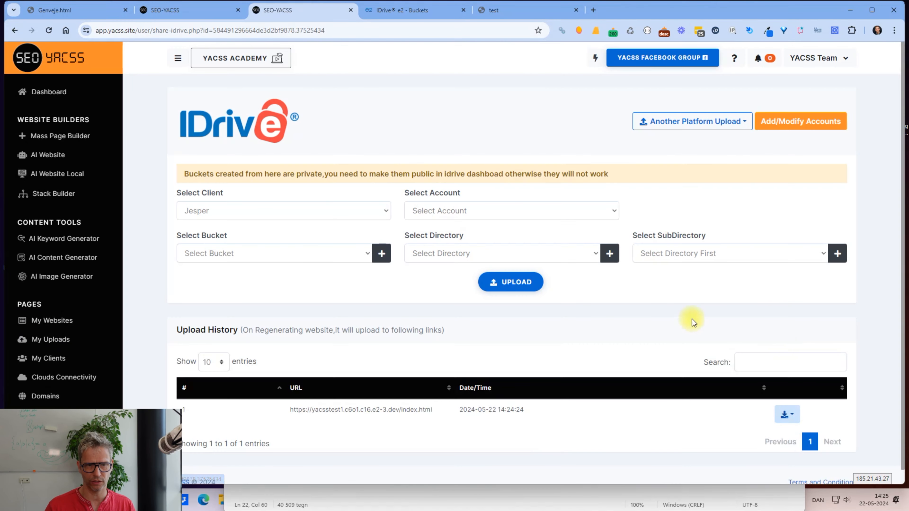
click(547, 215)
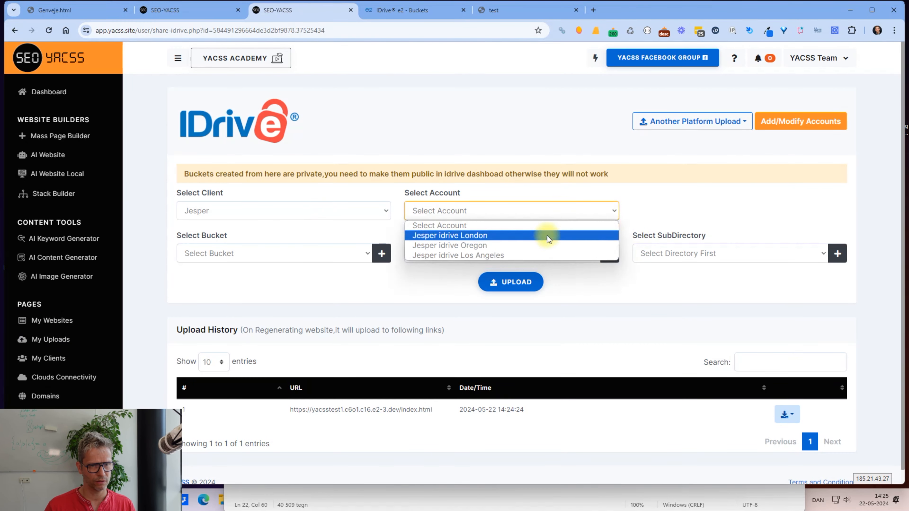
click(542, 248)
Step: Create a new bucket named yacsstest2 in the Oregon account and upload the website to it
click(381, 253)
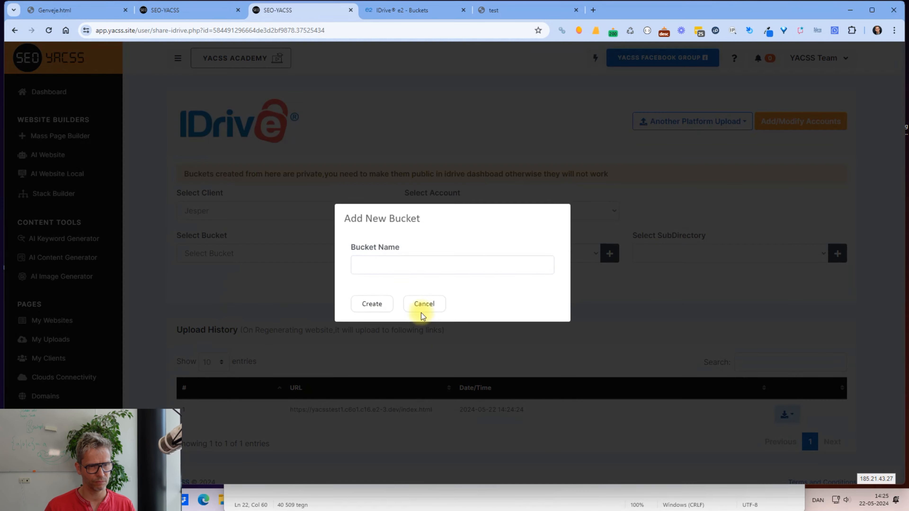
click(406, 269)
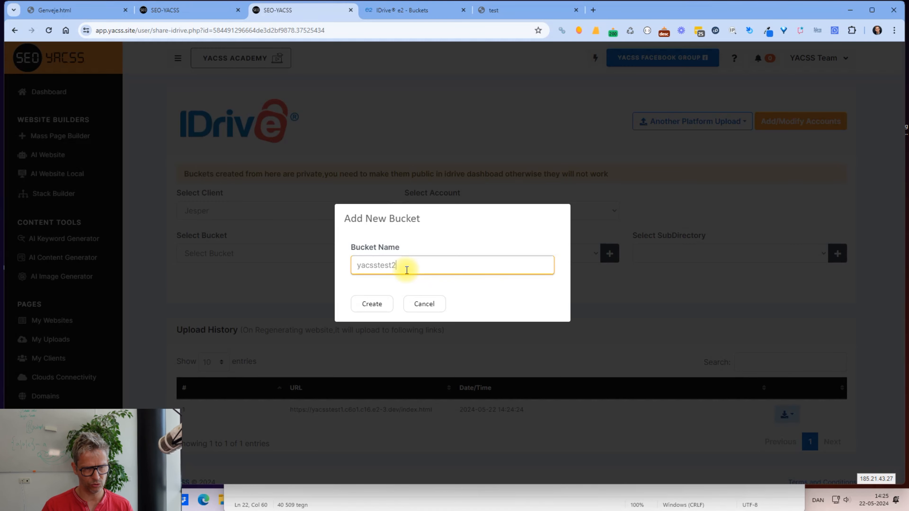
click(375, 307)
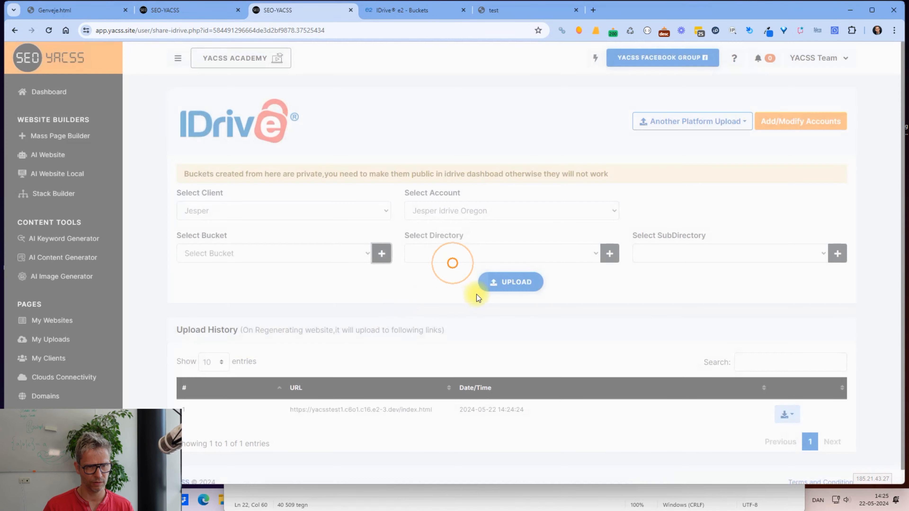
click(515, 284)
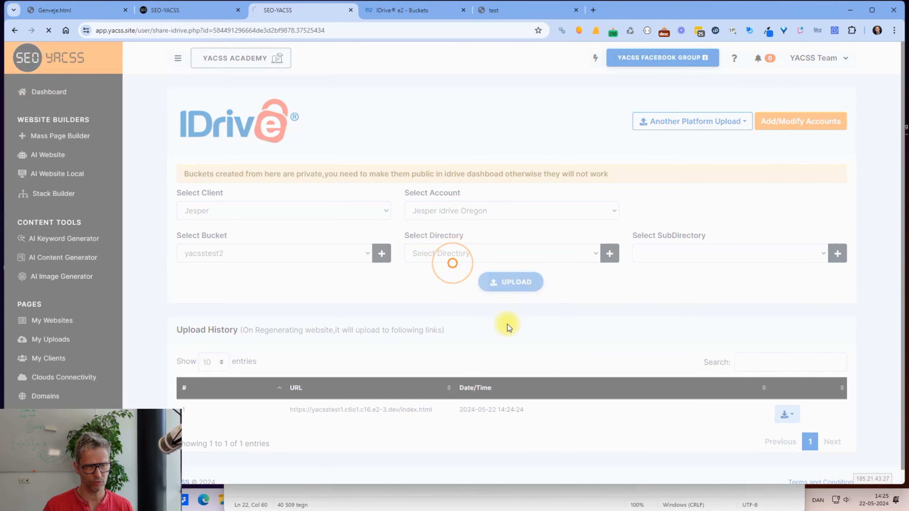
click(214, 6)
click(318, 13)
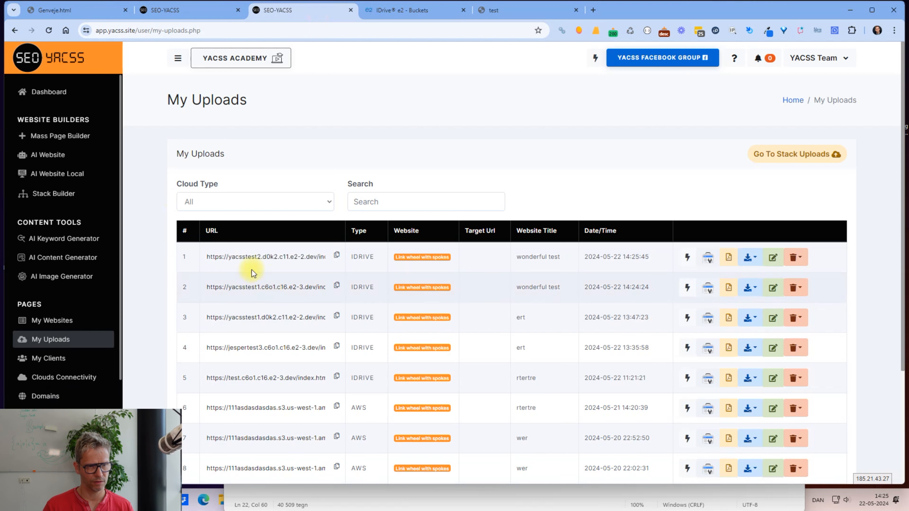
Step: Copy the URL of the yacsstest2 upload and open it in a new browser tab
click(336, 254)
click(593, 10)
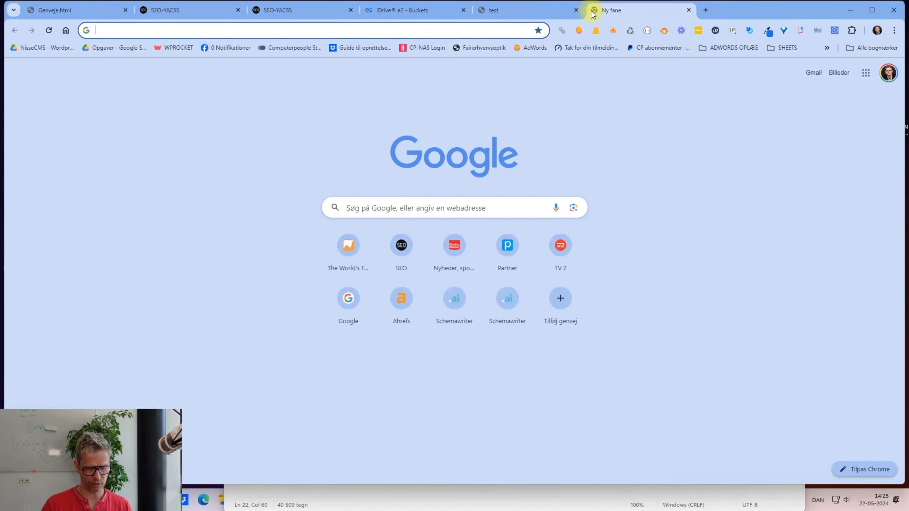
key(ctrl+v)
key(Return)
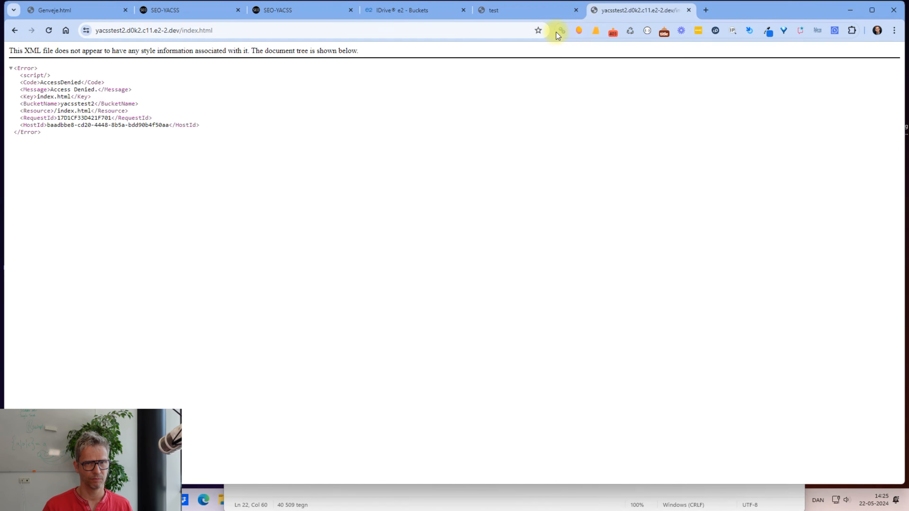
Step: Refresh the IDrive e2 bucket list and make yacsstest2 public with Read Only access, updating the bucket
click(379, 10)
key(F5)
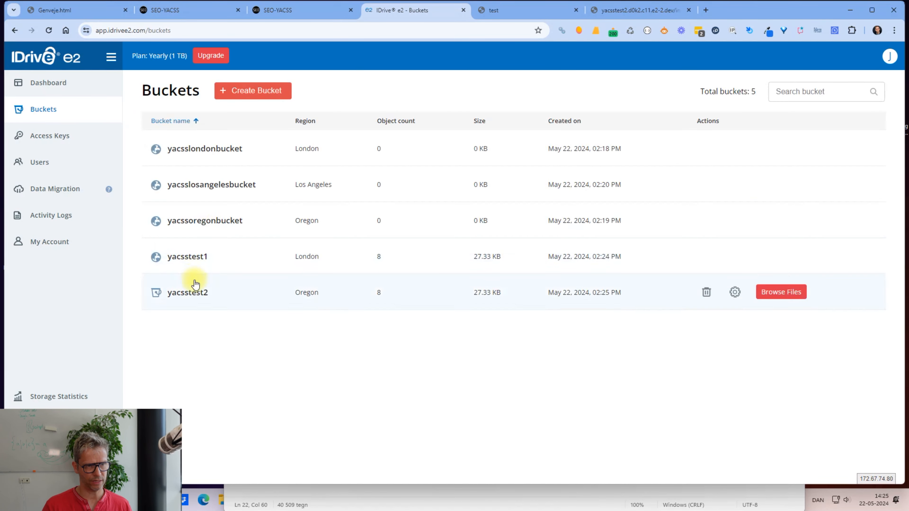
click(735, 292)
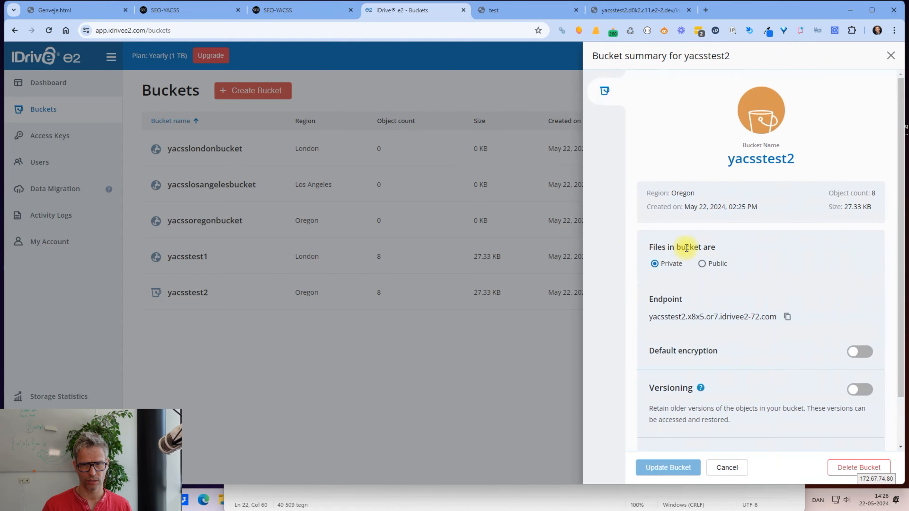
click(701, 264)
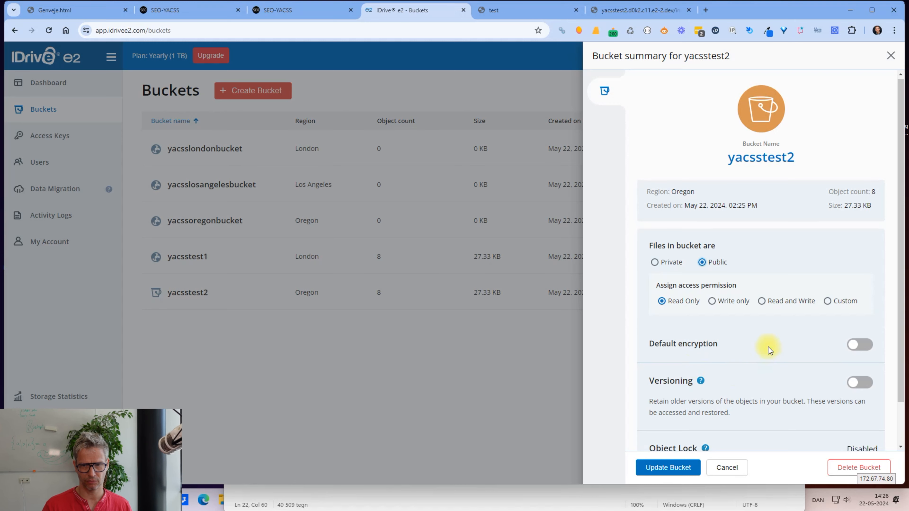
scroll(769, 349, down, 1)
click(761, 253)
click(658, 466)
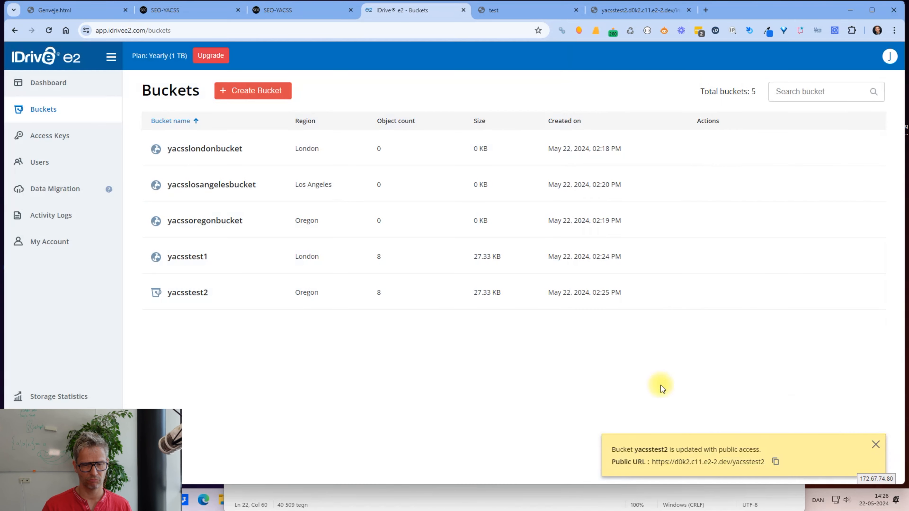
Step: Reload the yacsstest2 site and check its Mangools SEO metrics for the exact URL
click(607, 11)
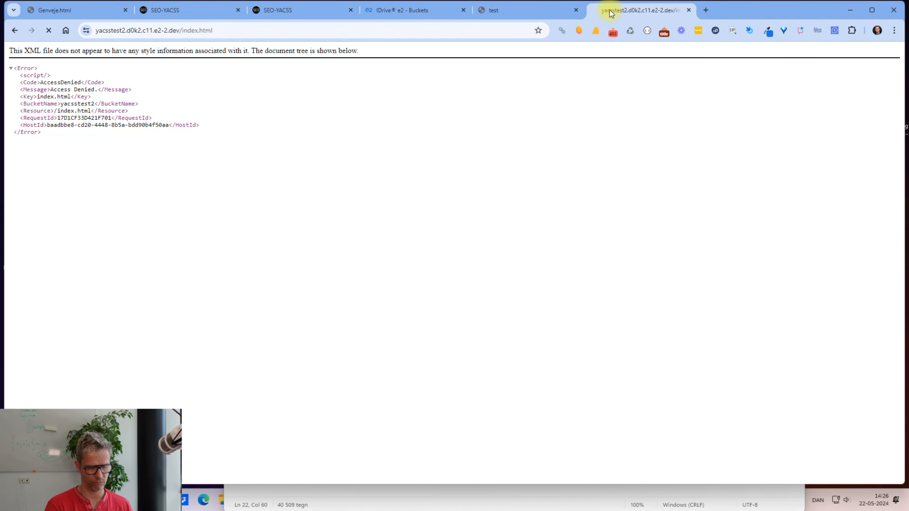
key(F5)
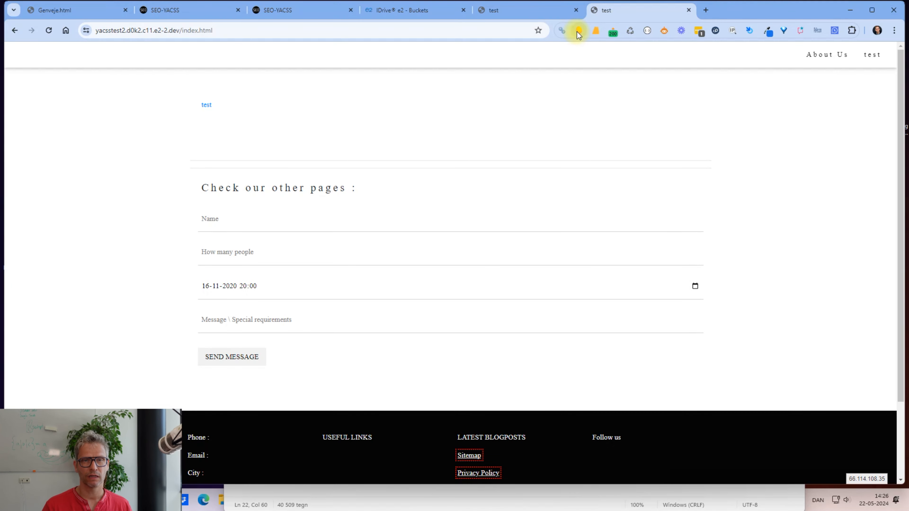
click(579, 32)
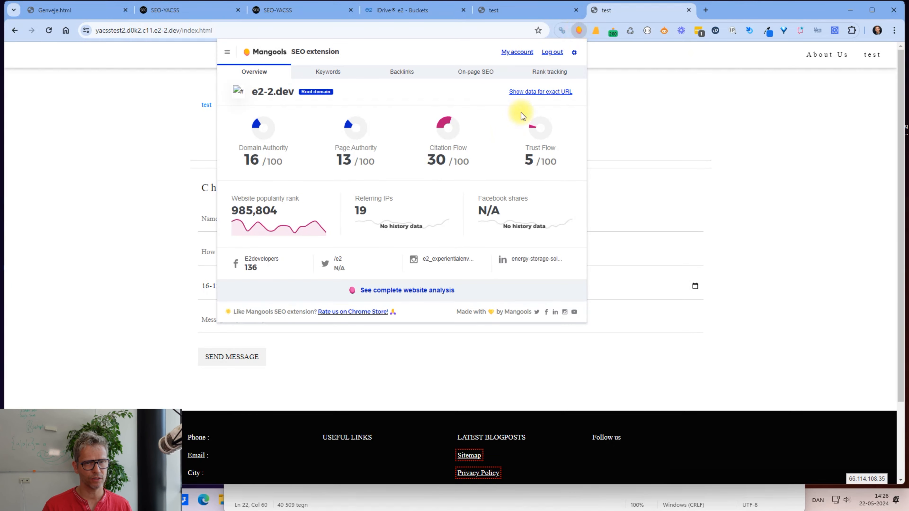
click(544, 91)
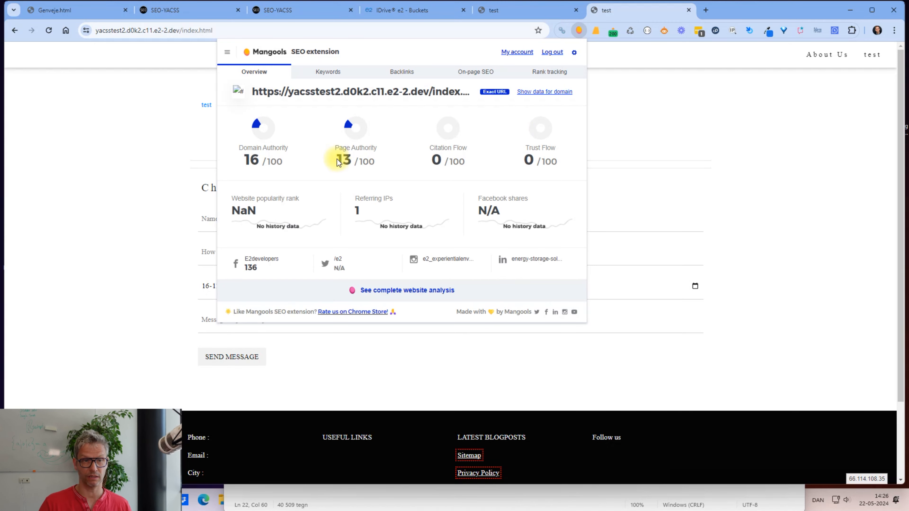
Step: Open the IDrive upload page from the wonderful test website's builder and select the client's Los Angeles idrive account
click(300, 10)
click(200, 10)
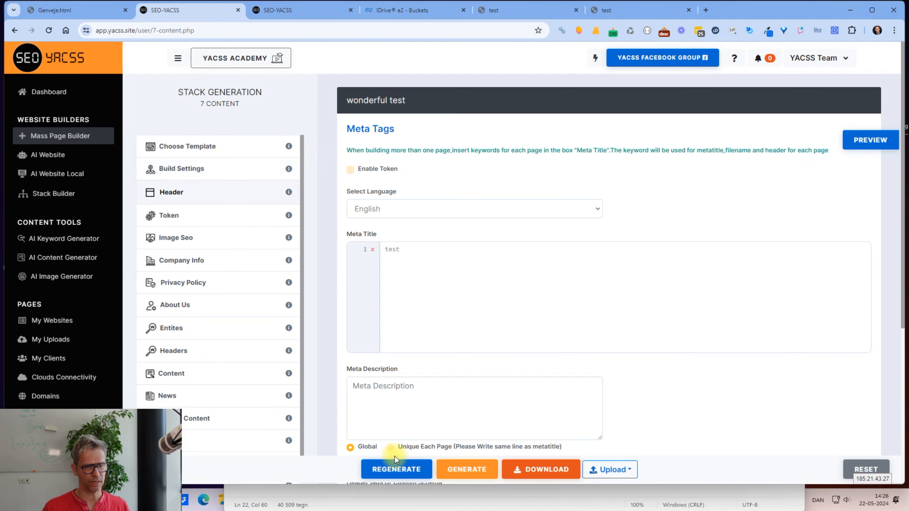
click(612, 469)
click(616, 434)
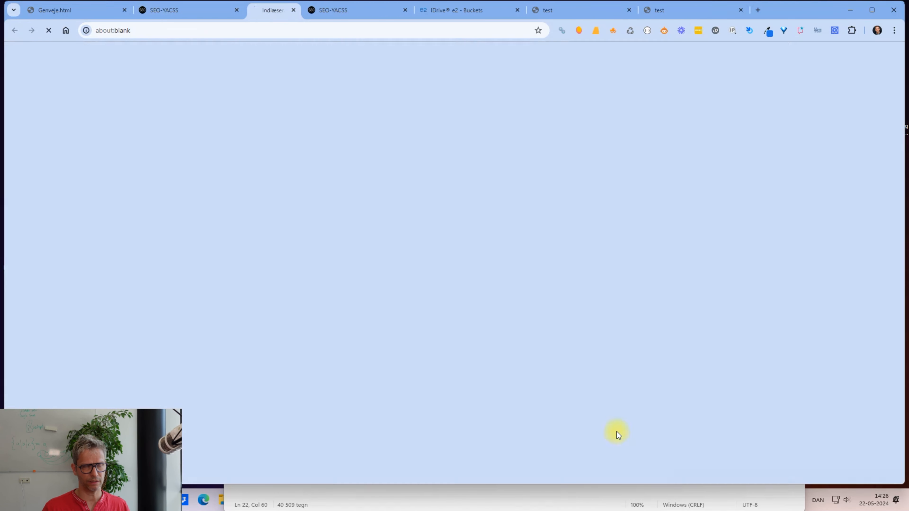
click(447, 210)
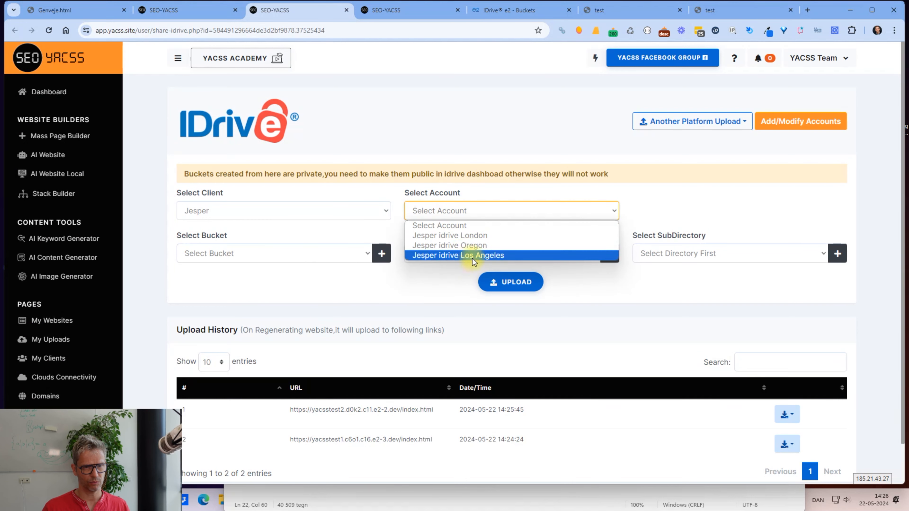
click(472, 257)
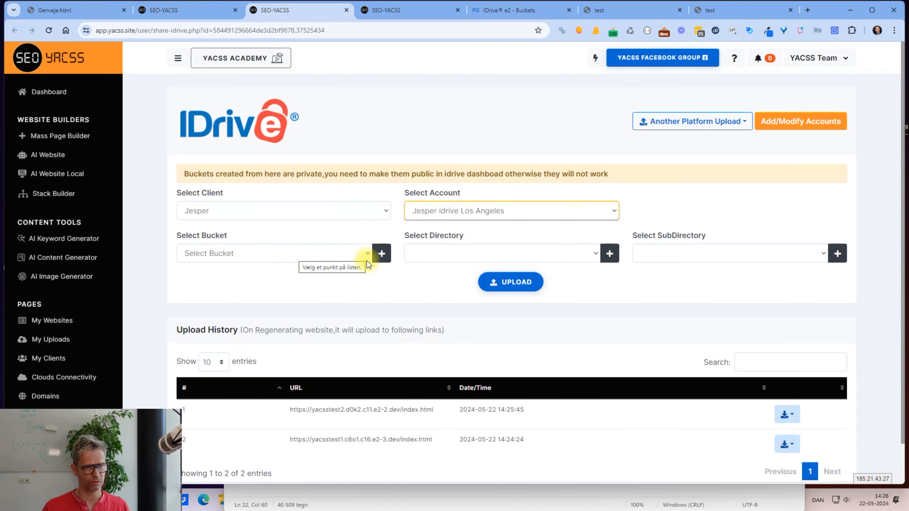
Step: Create a new bucket named yacsstest3 in the Los Angeles account and upload the website to it
click(382, 254)
click(374, 269)
text(yacsstest)
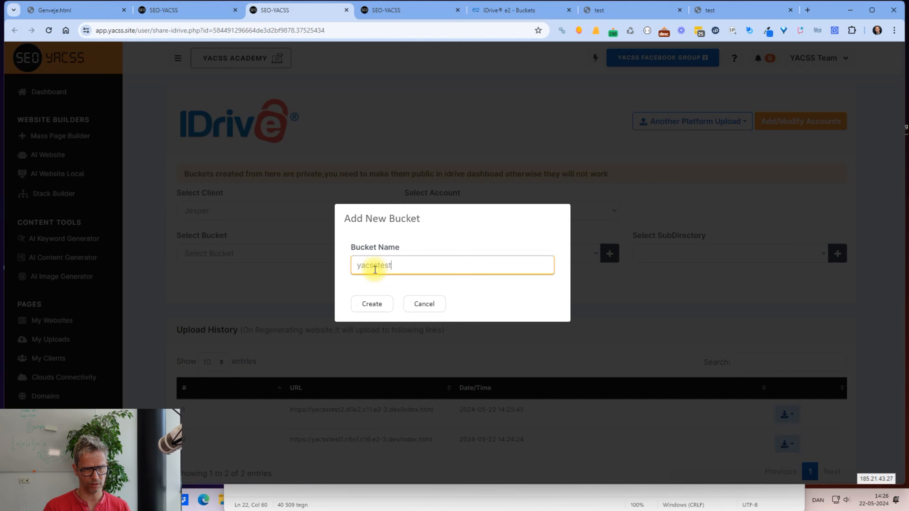
text(3)
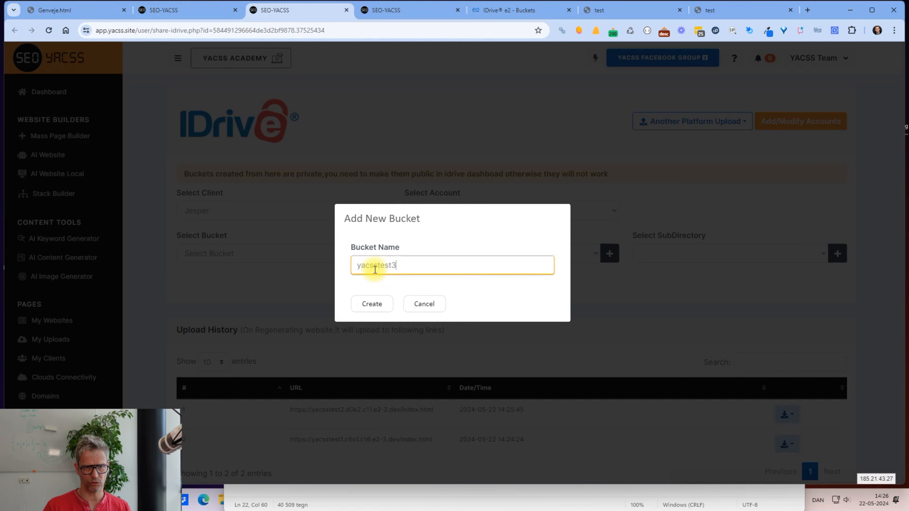
click(372, 304)
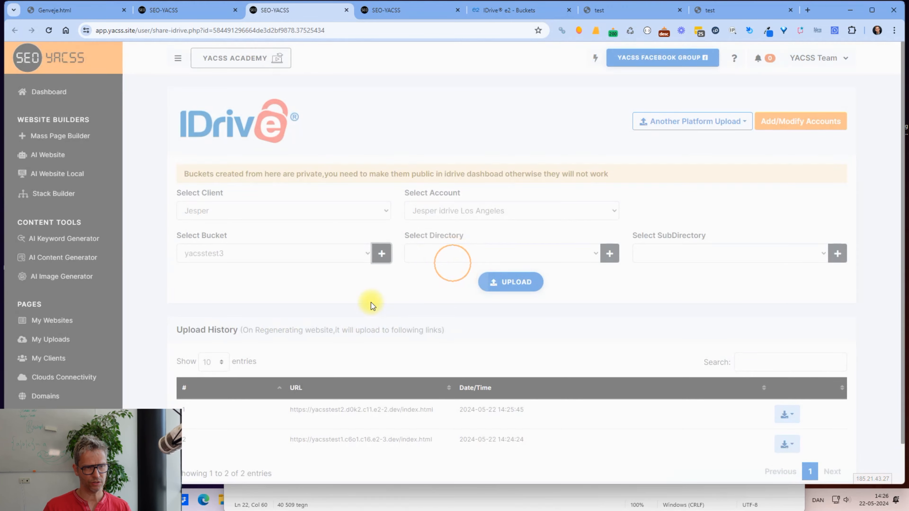
click(521, 282)
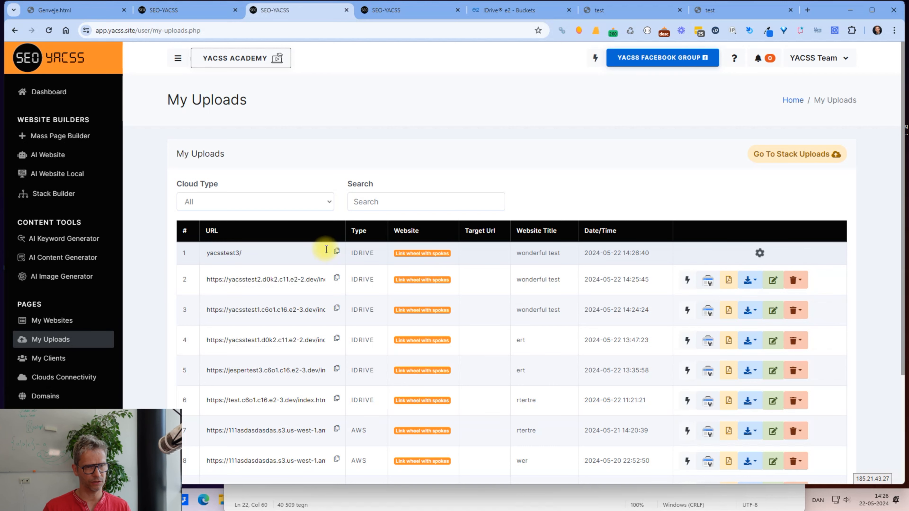
Step: Copy the uploaded yacsstest3 site's URL from the uploads list and open it in a new browser tab
click(337, 255)
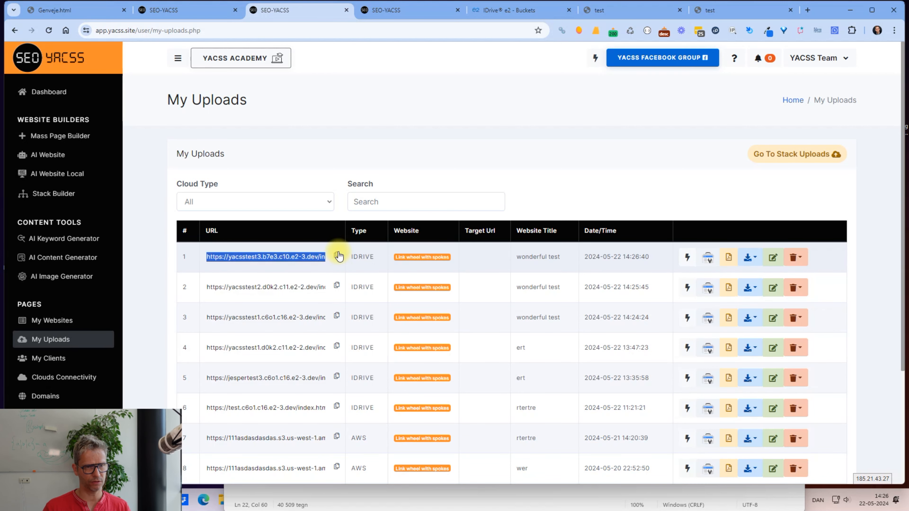
click(808, 10)
key(ctrl+v)
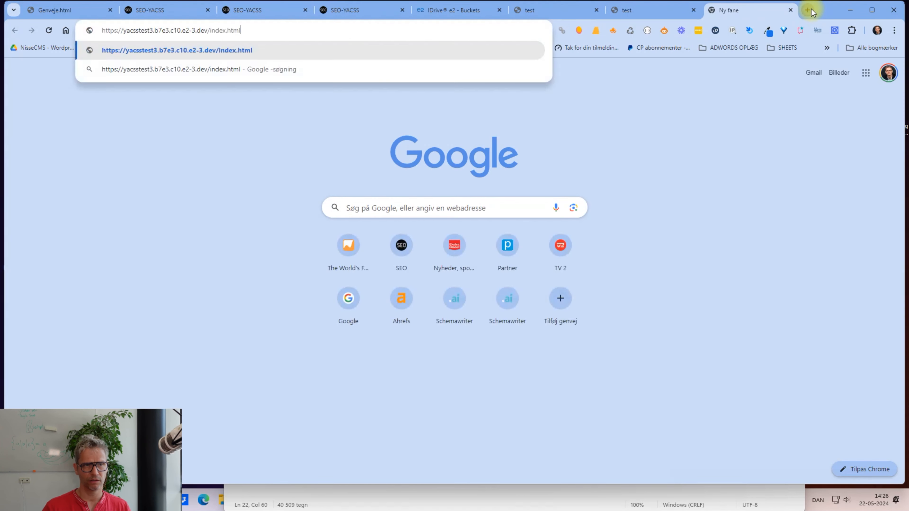
key(Return)
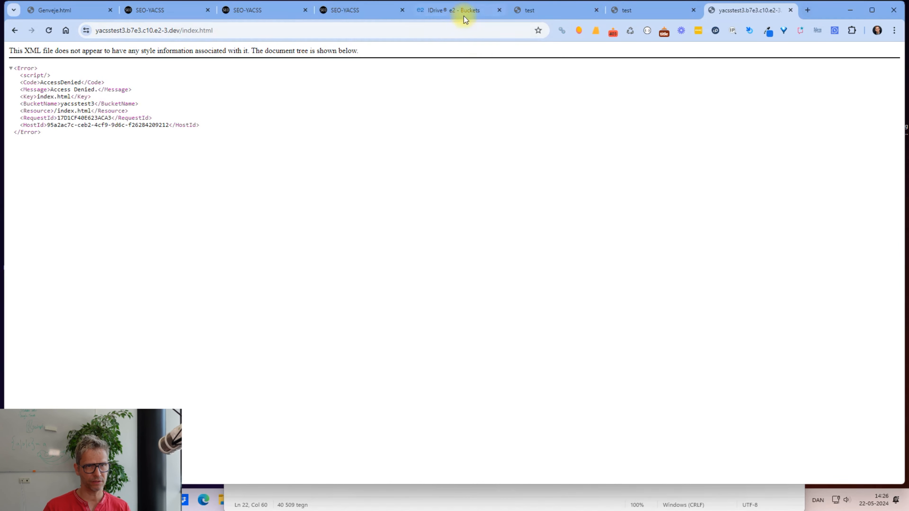
Step: Make the yacsstest3 bucket in IDrive e2 public with Read and Write access and update the bucket
click(465, 14)
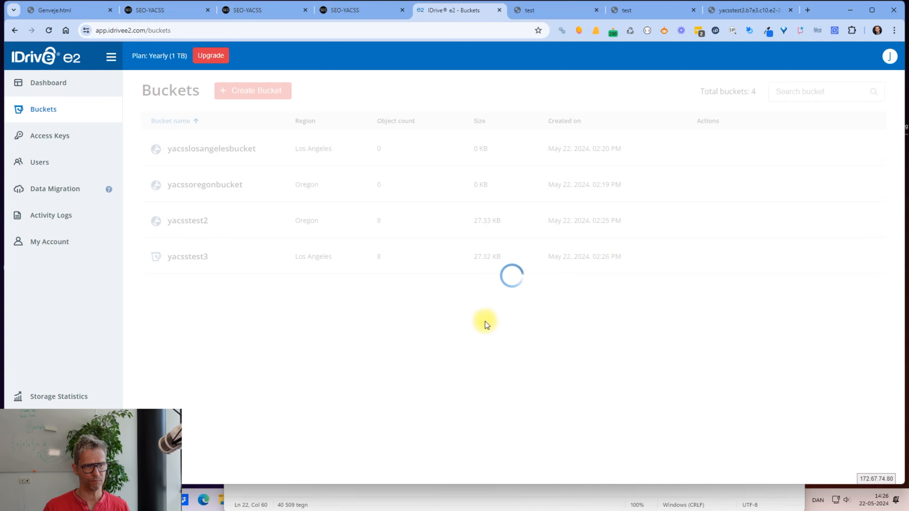
mouse_move(766, 334)
click(734, 329)
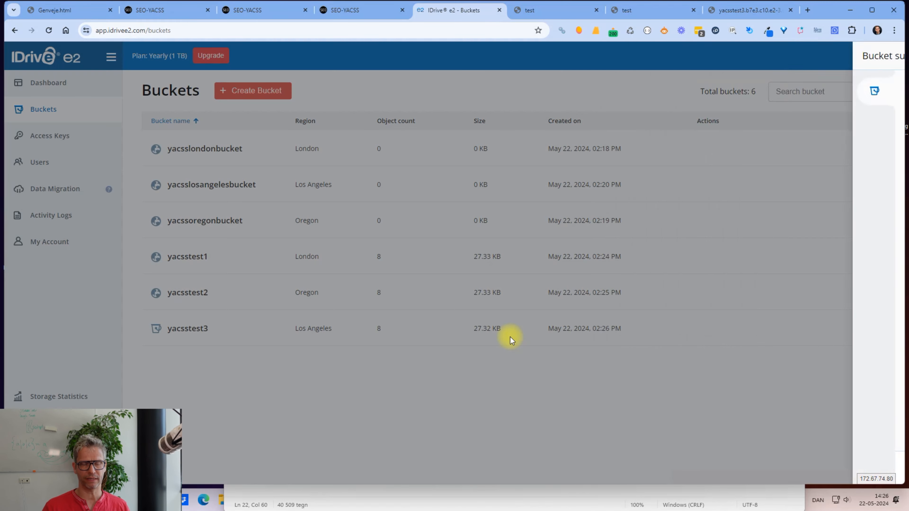
click(701, 264)
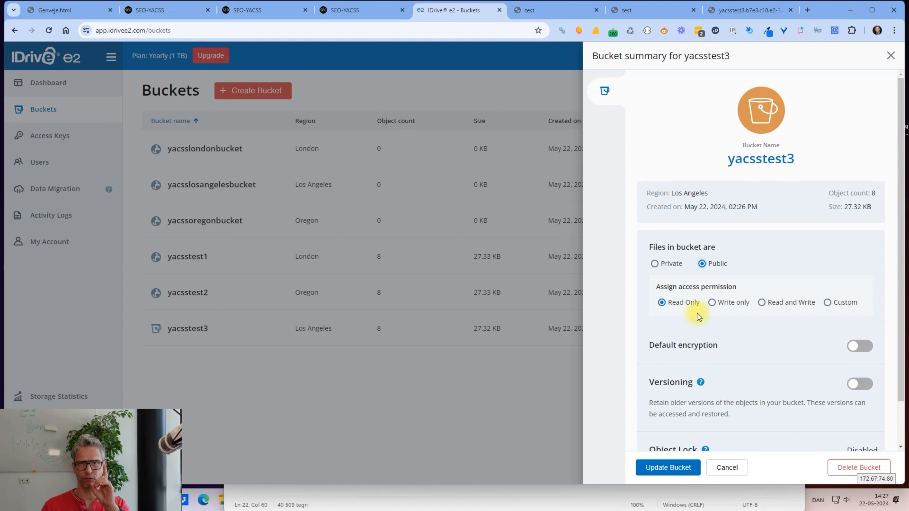
click(762, 302)
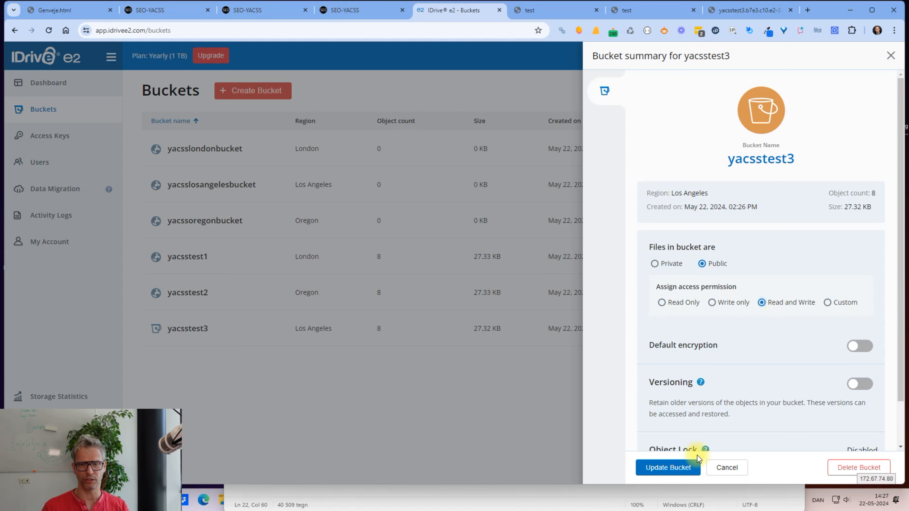
click(655, 472)
Step: Reload the yacsstest3 site and check its Mangools SEO metrics for the exact URL
click(763, 10)
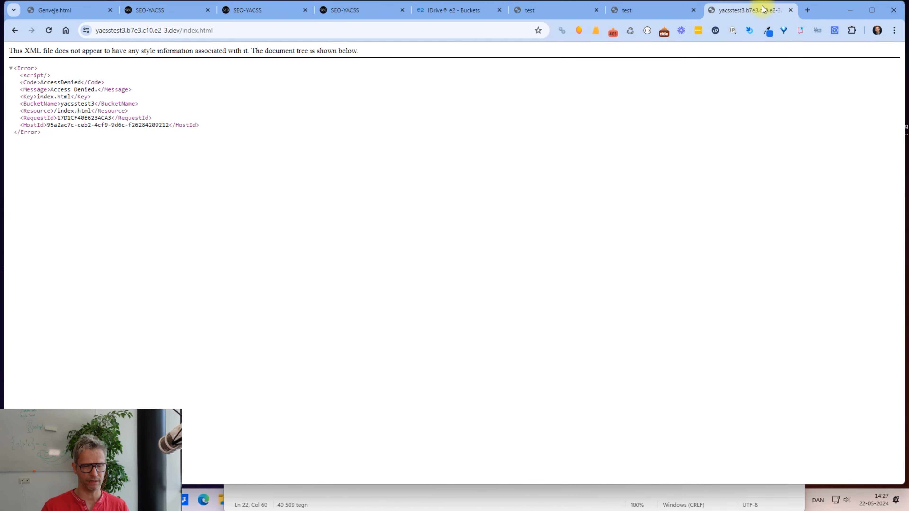
key(F5)
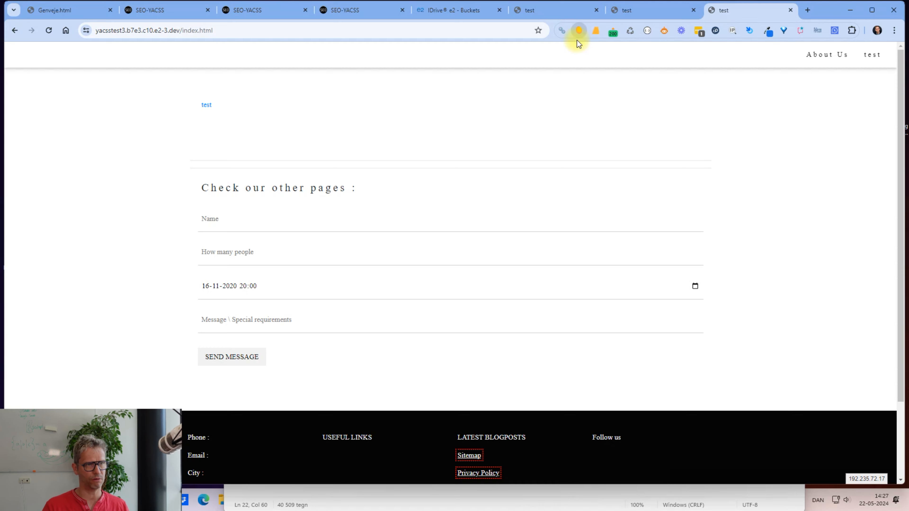
click(579, 32)
click(553, 91)
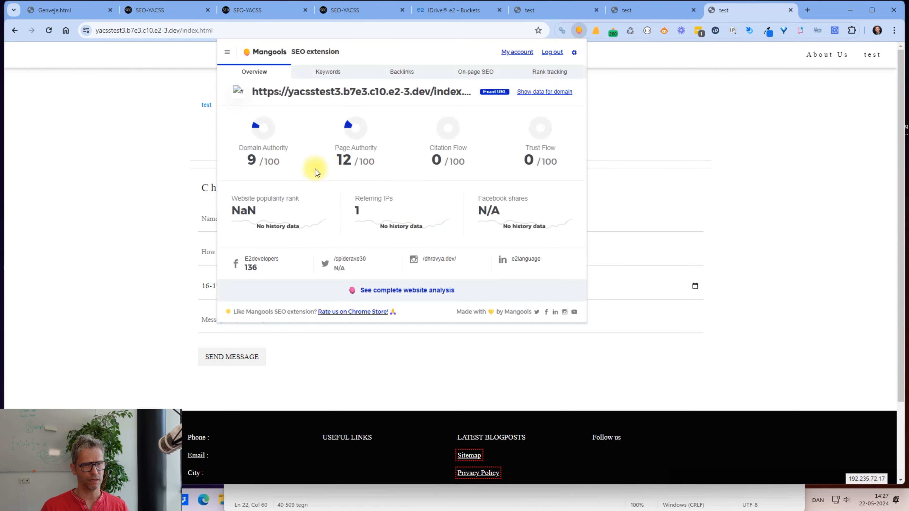
Step: Check the yacsstest2 site's Mangools SEO metrics for the exact URL again, then close the extension overlay
click(639, 13)
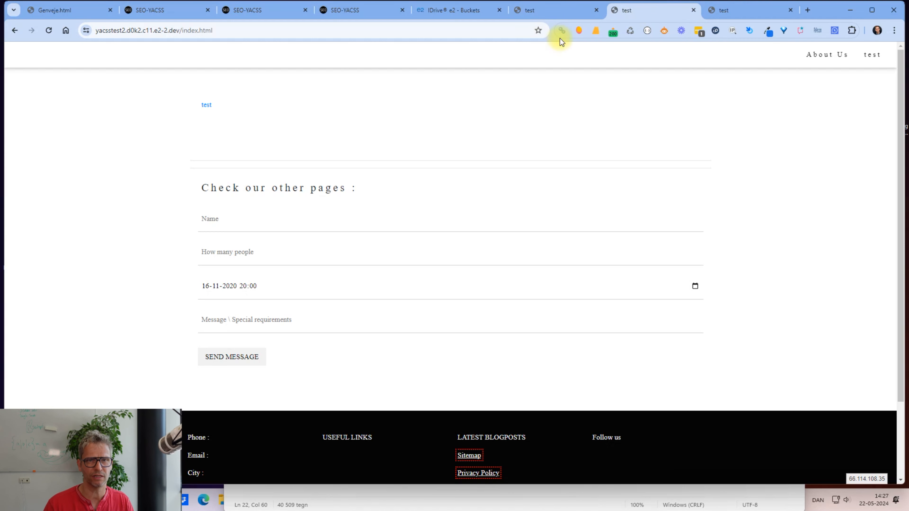
click(580, 31)
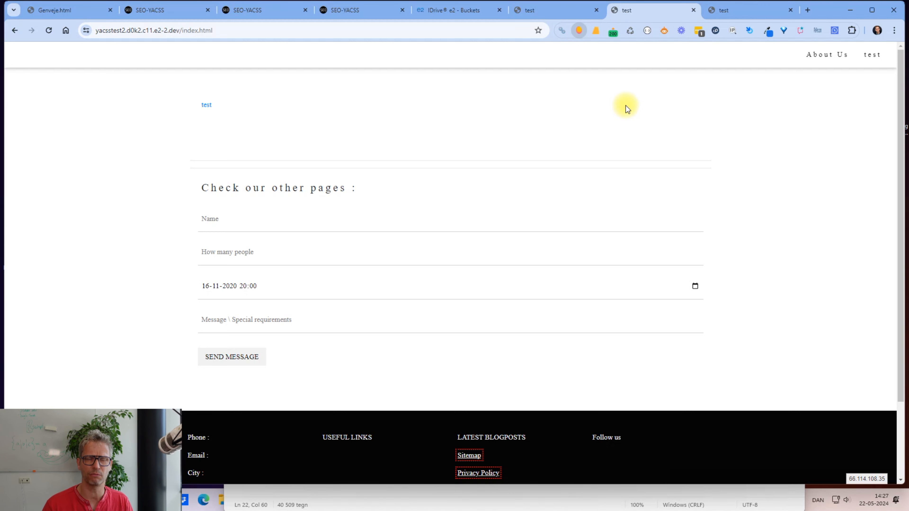
click(564, 93)
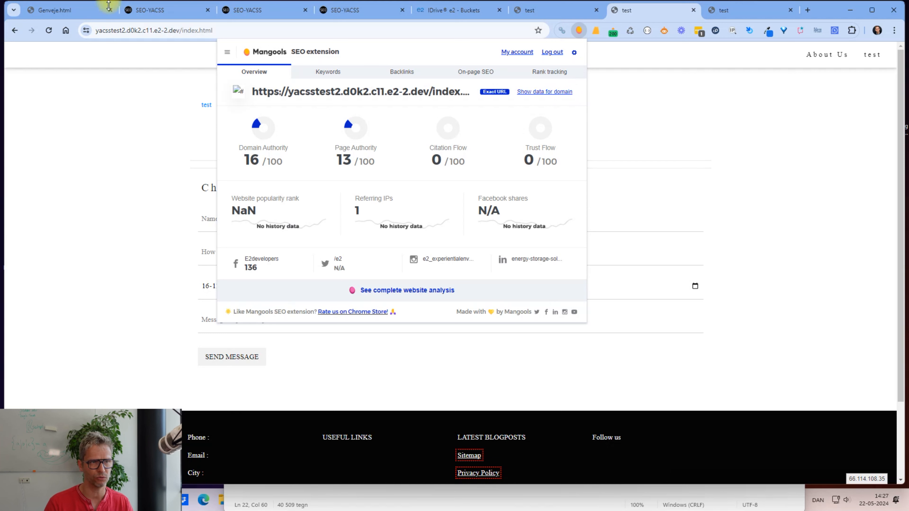
mouse_move(454, 12)
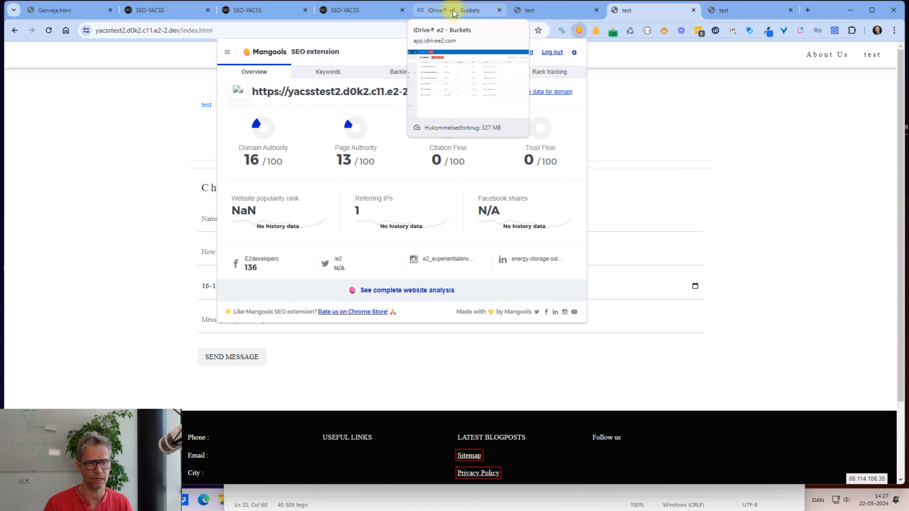
click(813, 149)
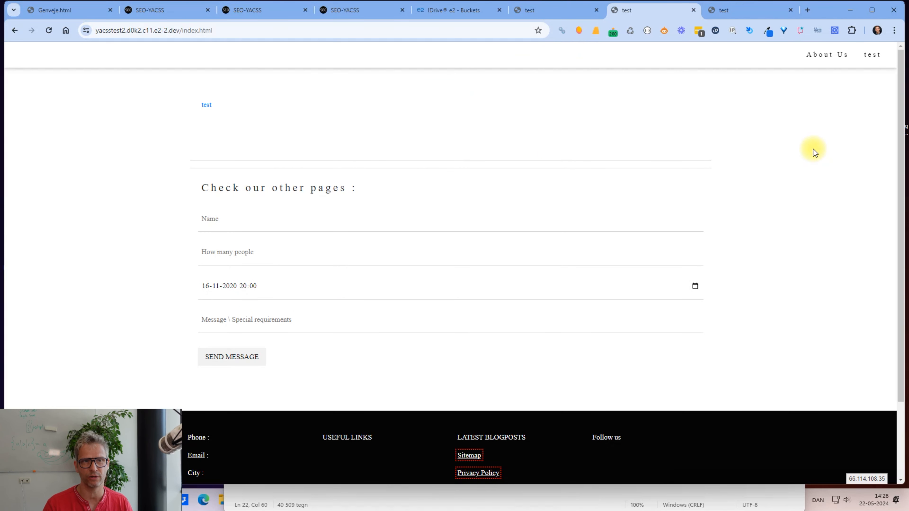